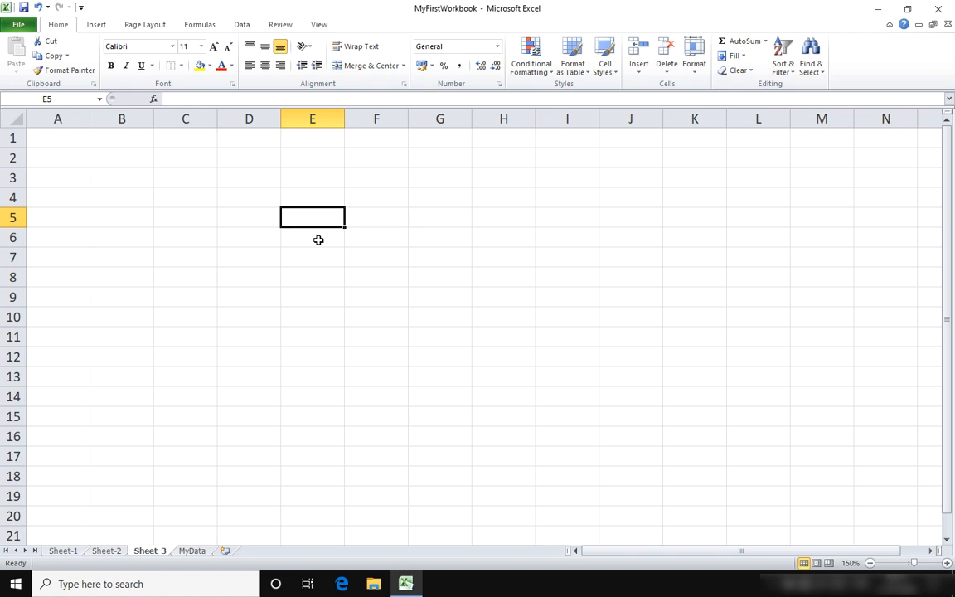
Enter the title Customer in cell A1 of Sheet-3, leaving row 2 blank below it.
left_click(43, 138)
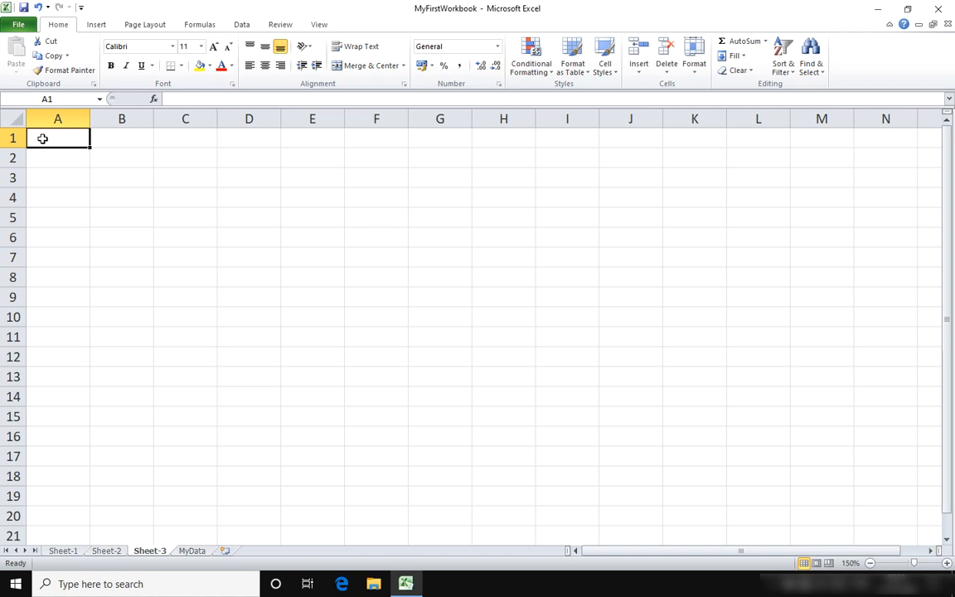
type("Customer")
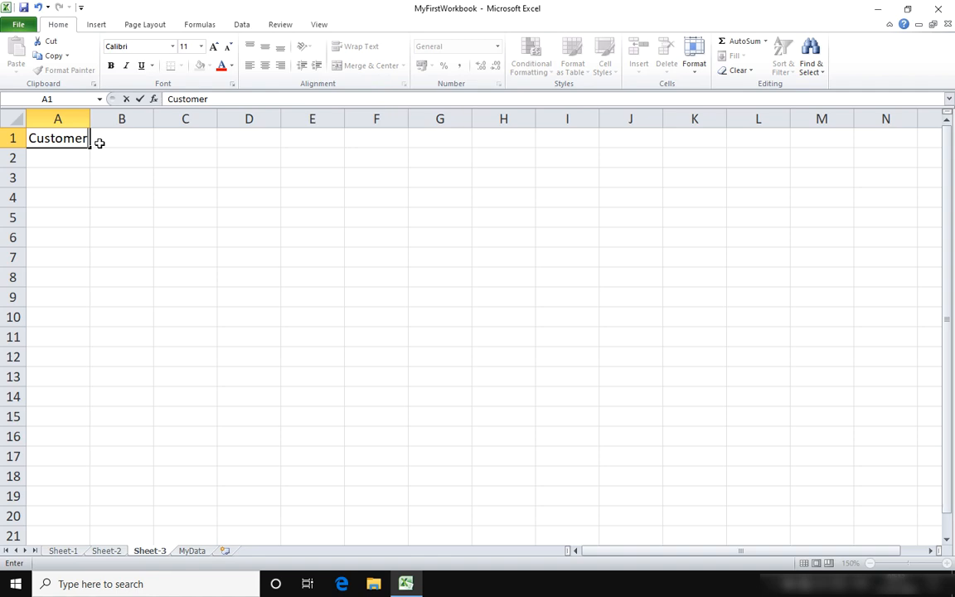
key("Return")
key("Return")
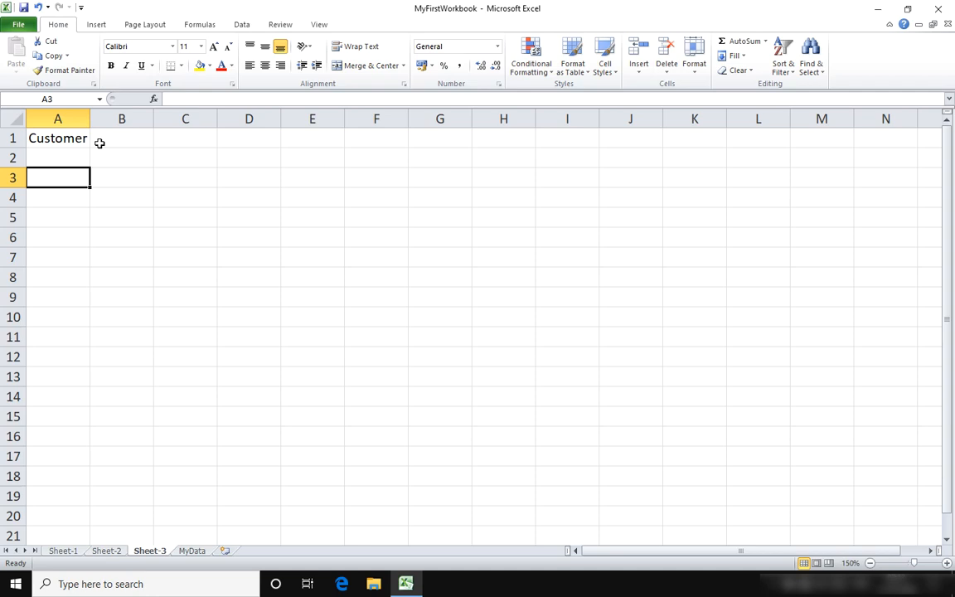
Enter the column headings FirstName, LastName, Address, Product and Payment across cells A3 to E3.
type("FirstName")
key("Tab")
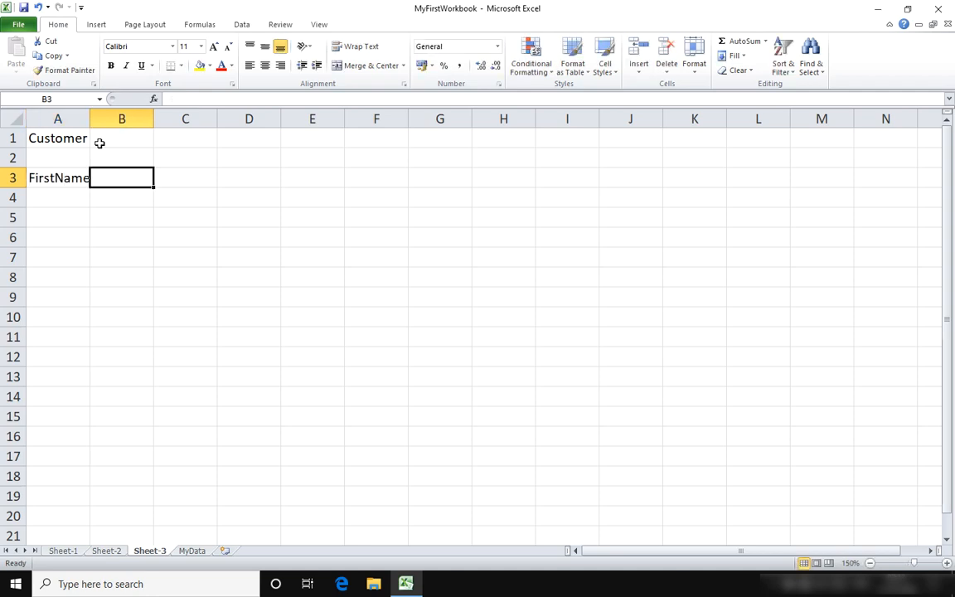
type("LastName")
key("Tab")
type("Address")
key("Tab")
type("Product")
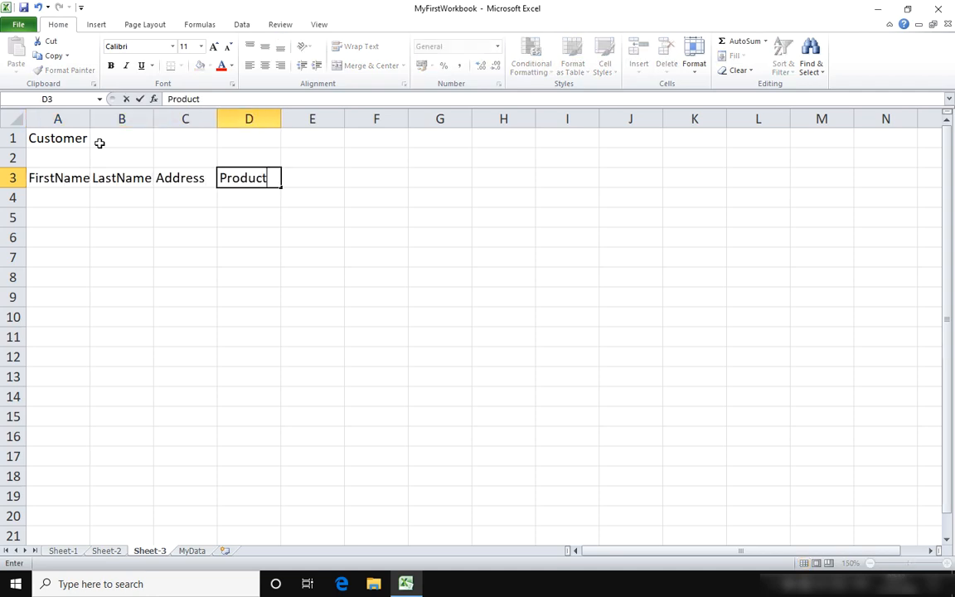
key("Tab")
type("Payment")
key("Return")
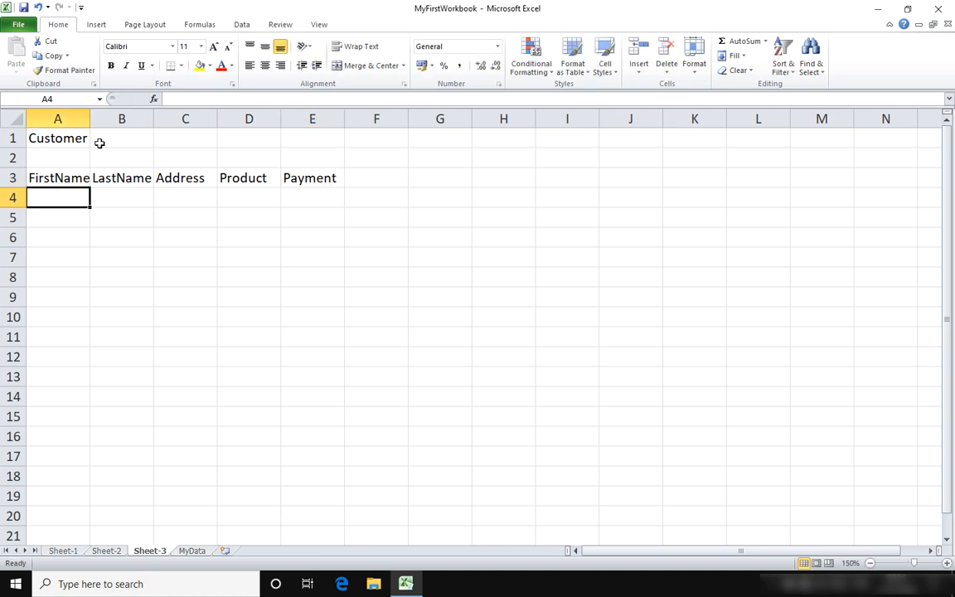
Fill rows 4 to 6 with customer names, addresses, products and payments: Laptop Computer 45000, Scanner 5000, Desktop Computer 25000.
type("Alok\tSrivastava\tRajendra Nagar\tLaptop Computer\t45000")
key("Return")
type("Ravi\tA")
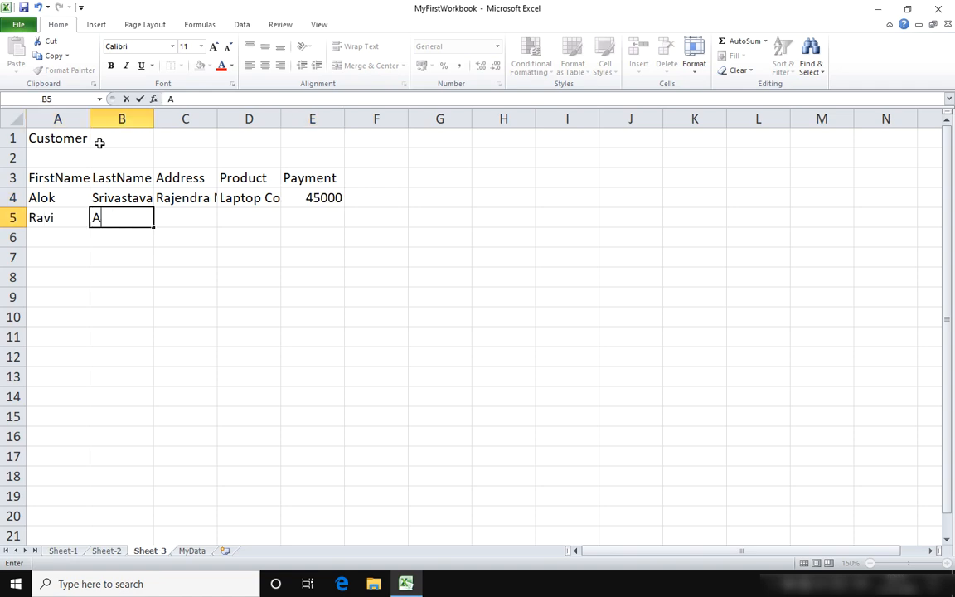
type("garwal\tKirti Nagar\tScanner\t5000")
key("Return")
type("Kamal\tKumar\tDilshad Garden\t")
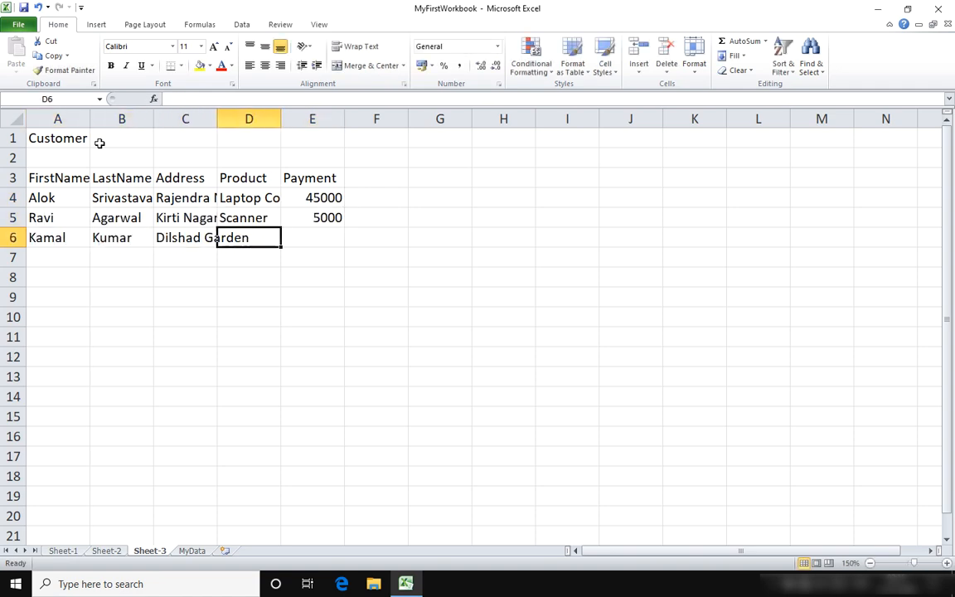
type("Desktop Computer\t25000")
key("Return")
Fill rows 7 to 9 with customer names, addresses, products and payments: Laser Printer 12000, Inkjet Printer 3000, Hard Disk 6000.
type("Anand\tBhushan\tKarol Bagh\tLaser Printer\t")
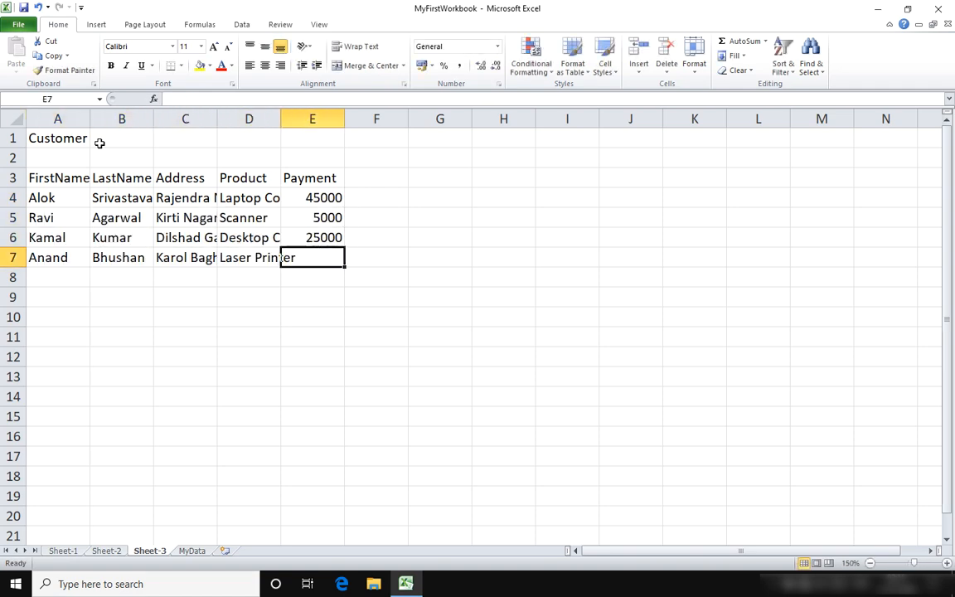
type("12000")
key("Return")
type("Suraj\tSharma\tVivek Vihar\tInkjet Printer\t3000")
key("Return")
type("Anmol\tKu")
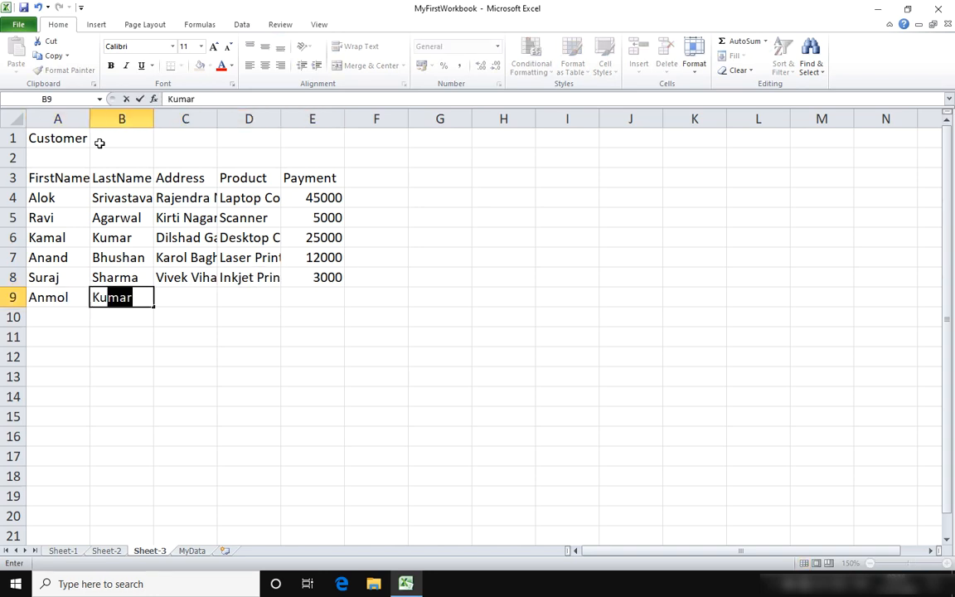
type("\tSadar Bazar\tHard Disk\t6000")
key("Return")
Fill rows 10 to 12 with customer names, addresses, products and payments: Pen Drive 1400, Laptop Computer 47000, Desktop Computer 30000.
type("Sonam\tKapoor\tAnand")
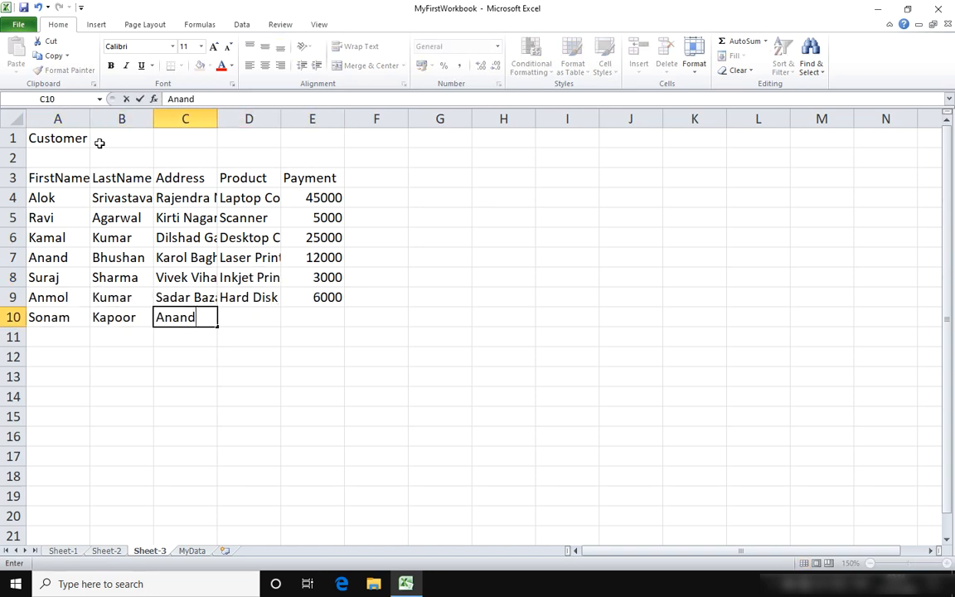
type(" Vihar\tPen Drive\t1400")
key("Return")
type("Pramod\tSharma\tKrishna Nagar\tLaptop Computer\t")
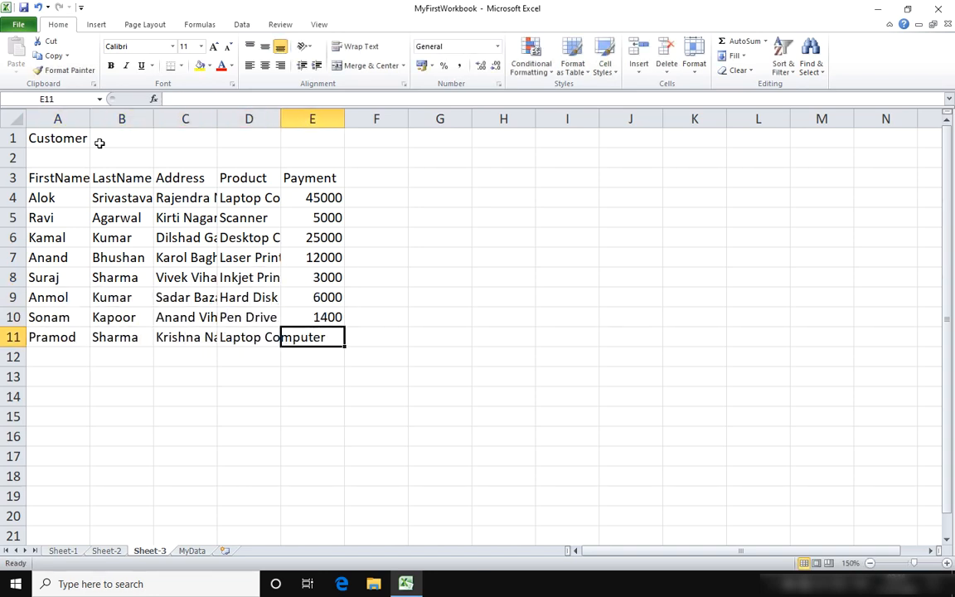
type("47000")
key("Return")
type("Surender\tSingh\tAzad Nagar\tDesktop Computer\t30000")
key("Return")
Fill rows 13 to 15 with customer names, addresses, products and payments: Scanner 5000, Dot-Matrix Printer 4000, Laptop Computer 45000.
type("Kuna")
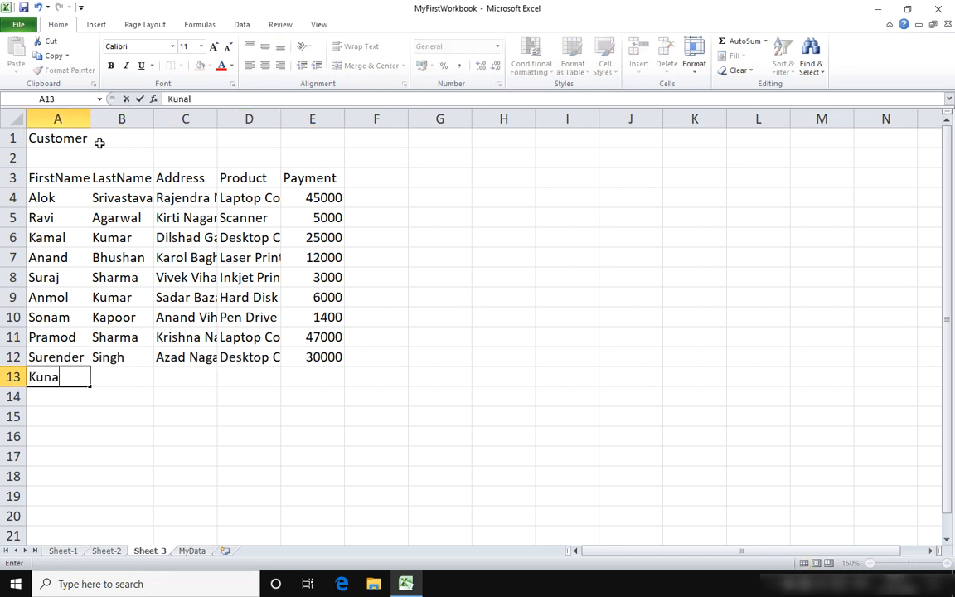
type("l\tKapoor\tKarol Bagh\tScanner\t5000")
key("Return")
type("Mamta\tSharma\tRamesh Nagar\tDot-Matrix")
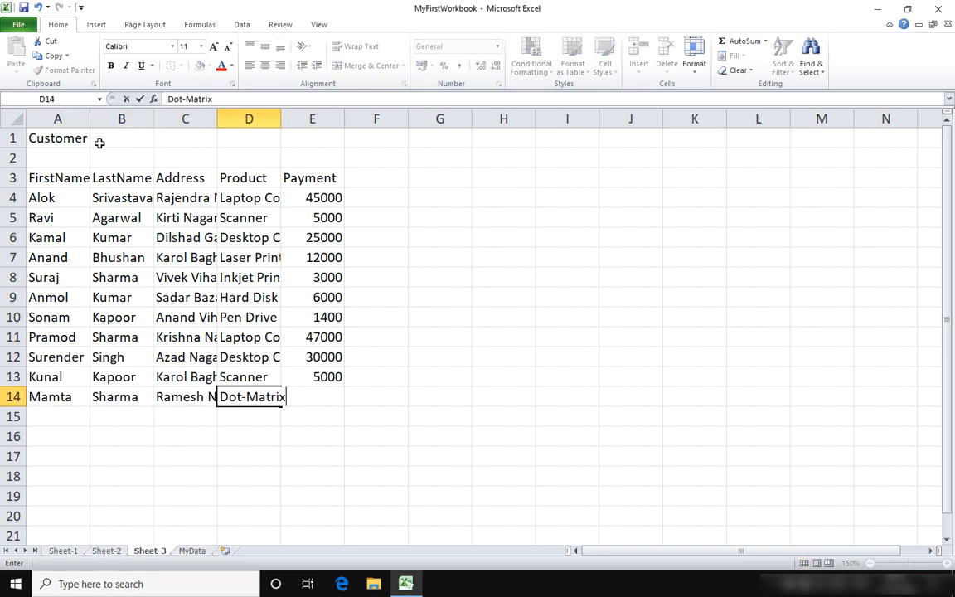
type("\t4000")
key("Return")
type("Manya\tMinhas\tDilshad Garden\tLaptop Computer\t45000")
key("Return")
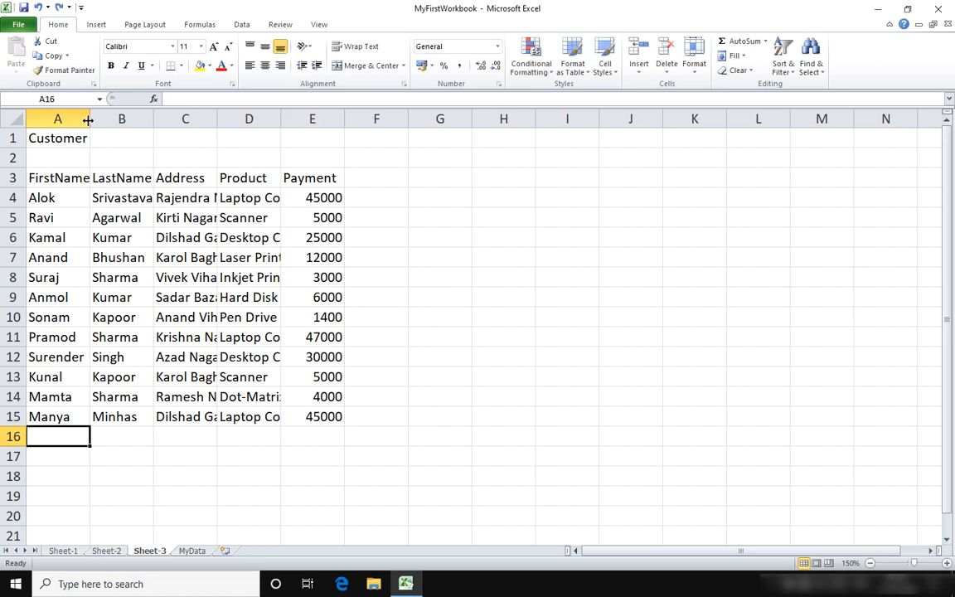
Autofit the widths of columns A through E to their contents.
double_click(89, 118)
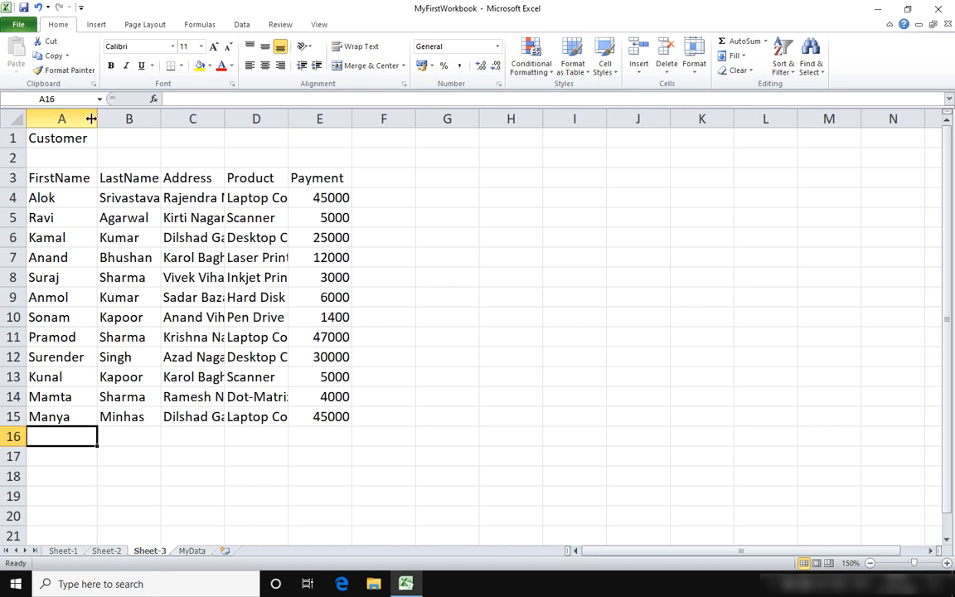
double_click(161, 118)
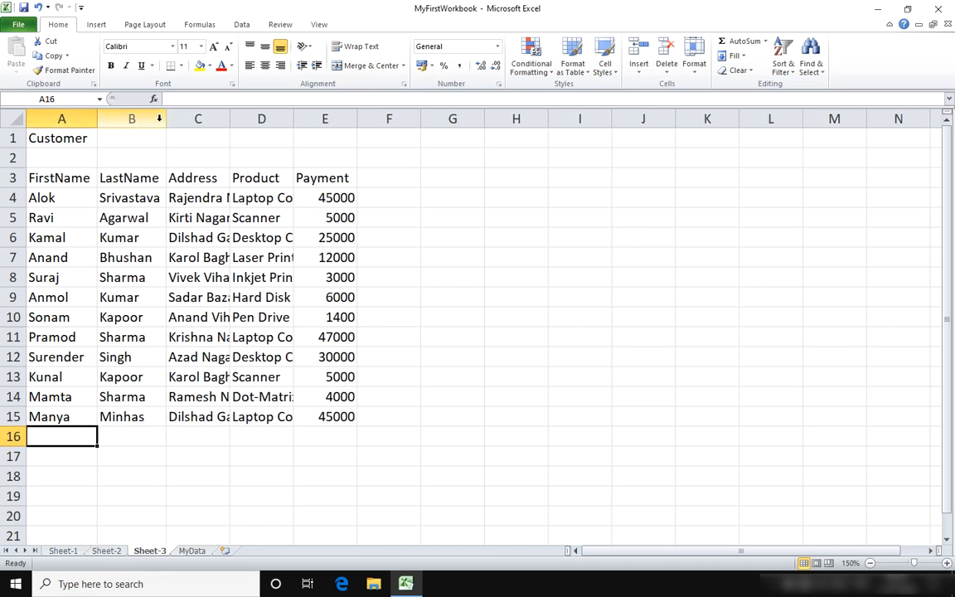
double_click(230, 118)
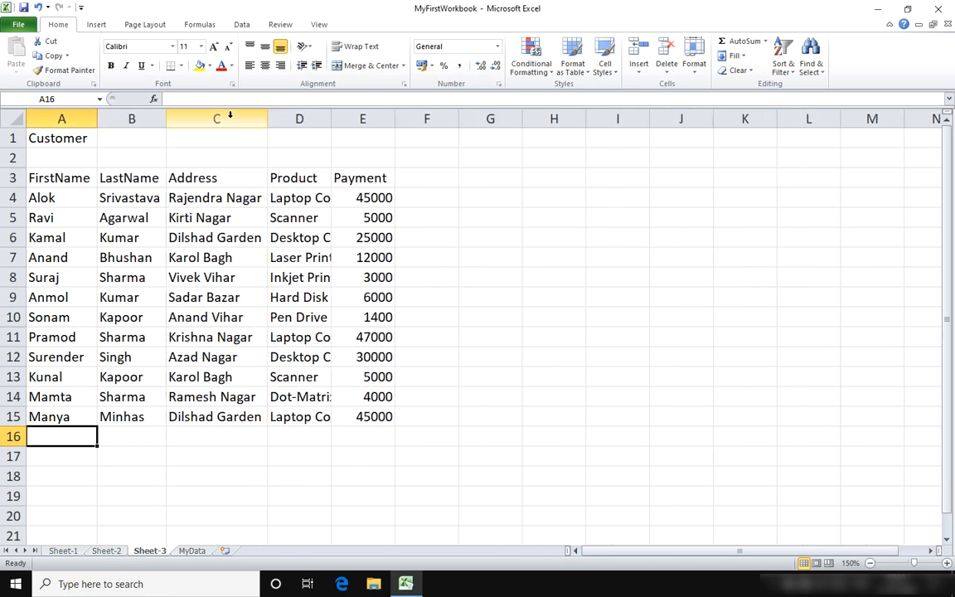
double_click(331, 118)
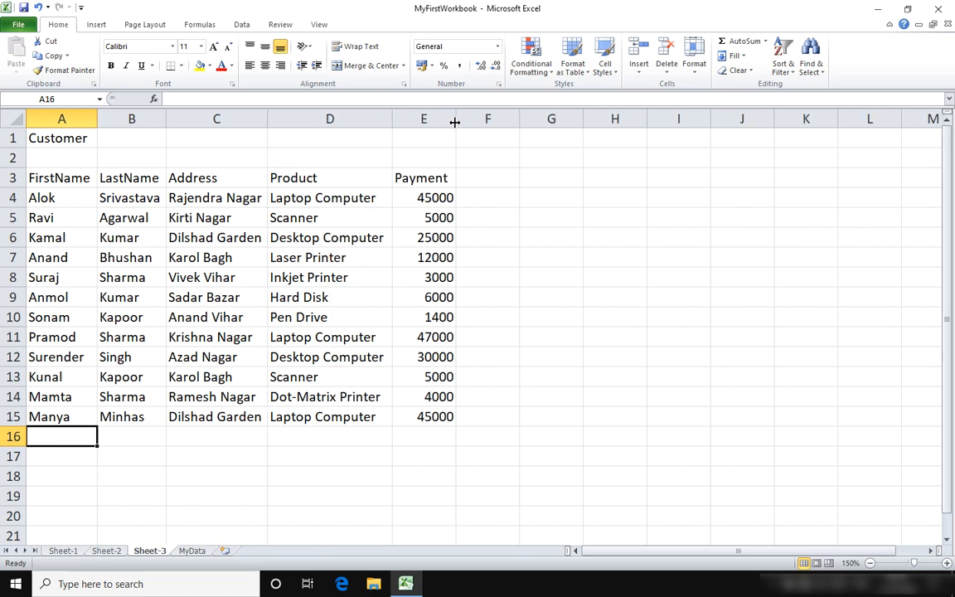
double_click(454, 121)
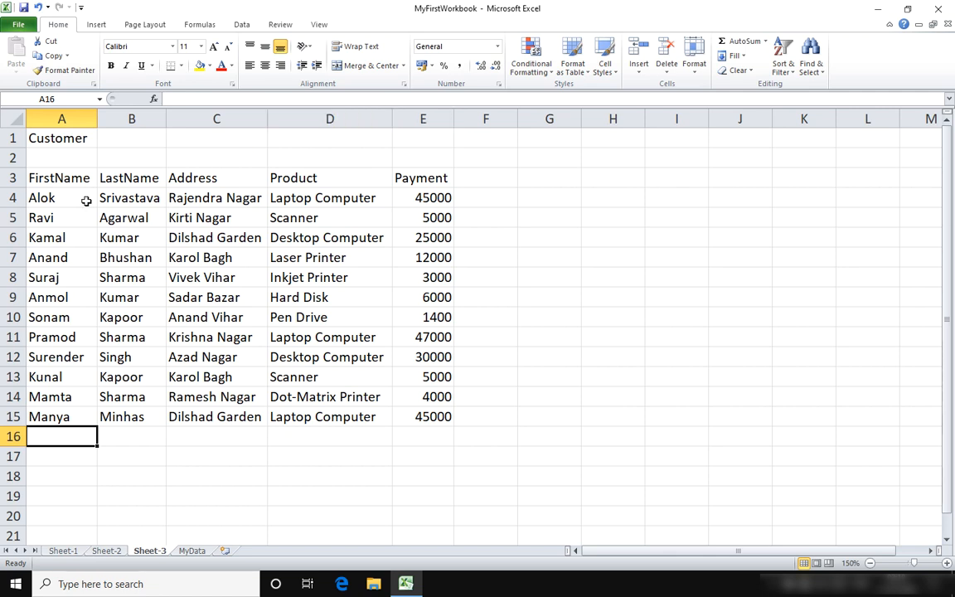
Convert the range A3:E15 into a table with headers and name the table CustomerTable.
left_click(51, 177)
left_click_drag(50, 178, 422, 412)
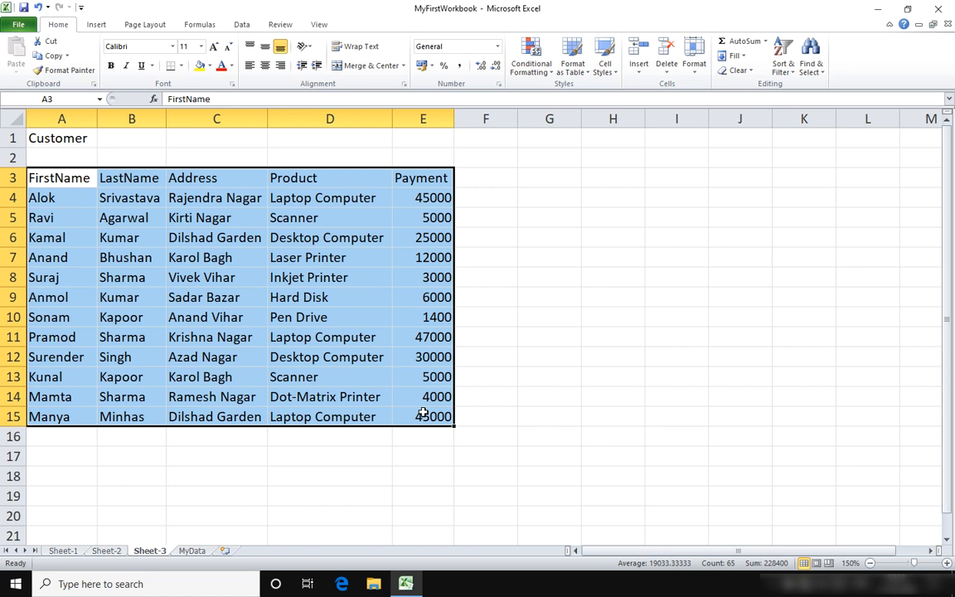
left_click(96, 25)
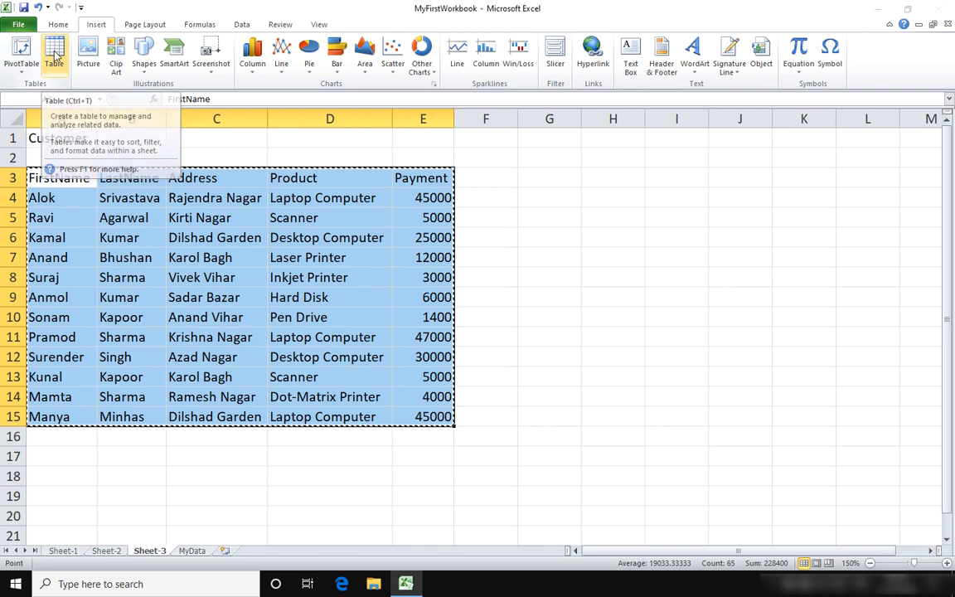
left_click(54, 54)
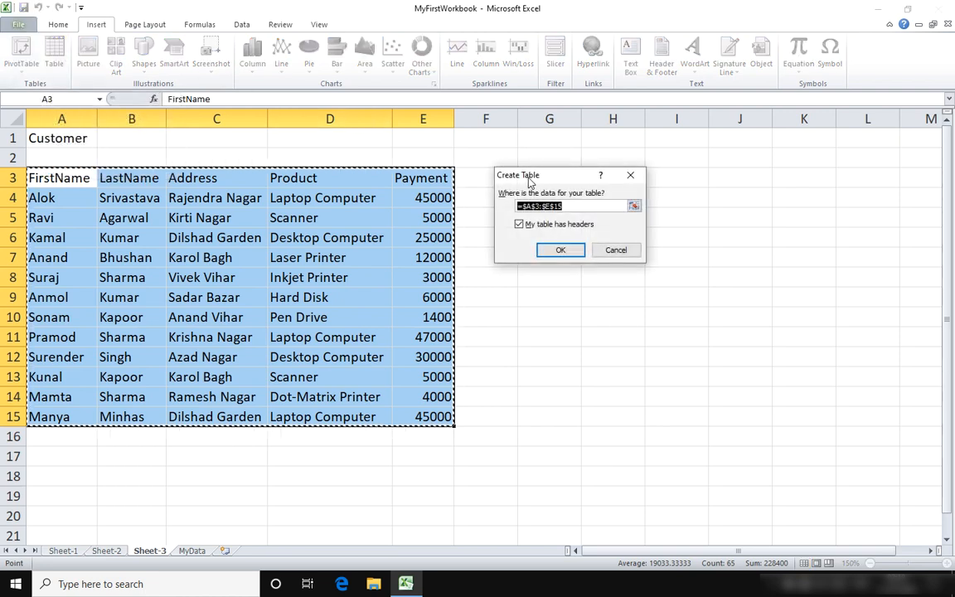
left_click_drag(529, 182, 529, 199)
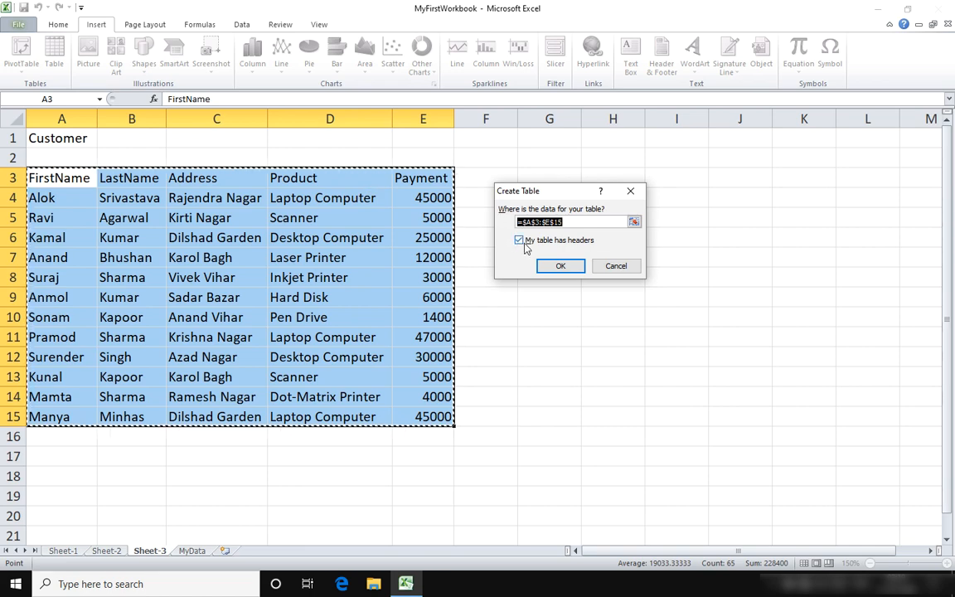
left_click(560, 266)
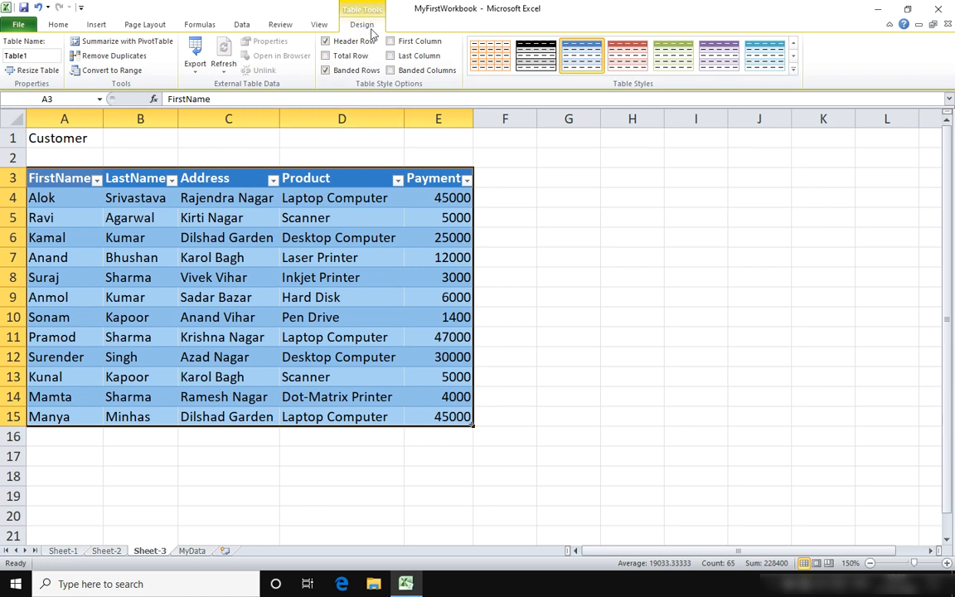
left_click(37, 55)
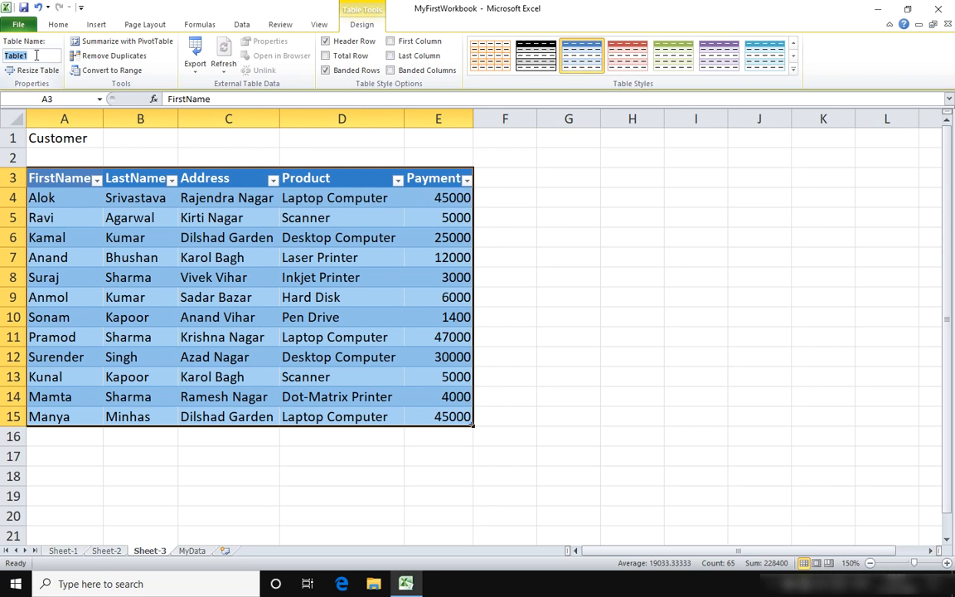
type("CustomerTable")
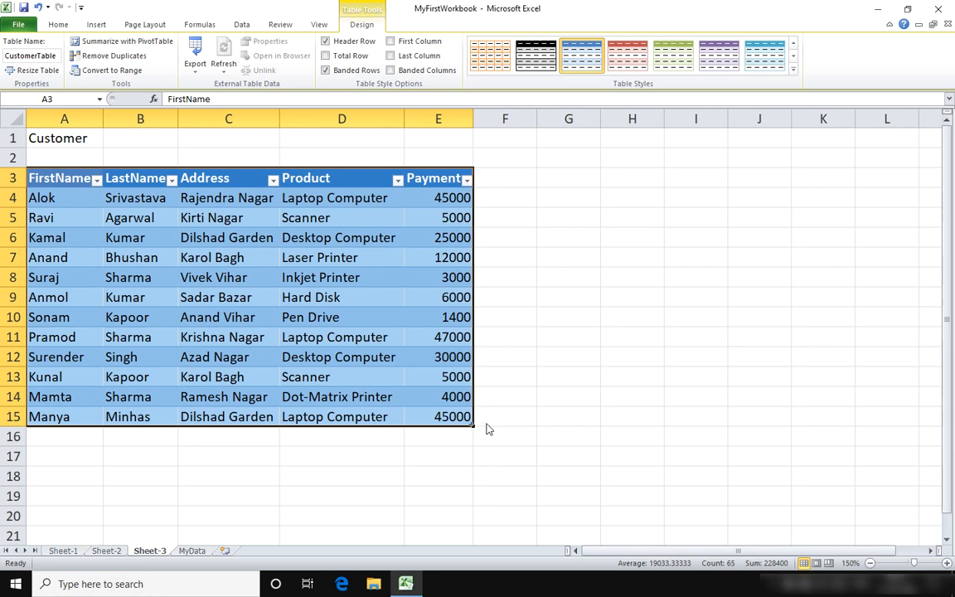
Add the Form command from the commands not in the ribbon to the Quick Access Toolbar for all documents.
left_click(18, 27)
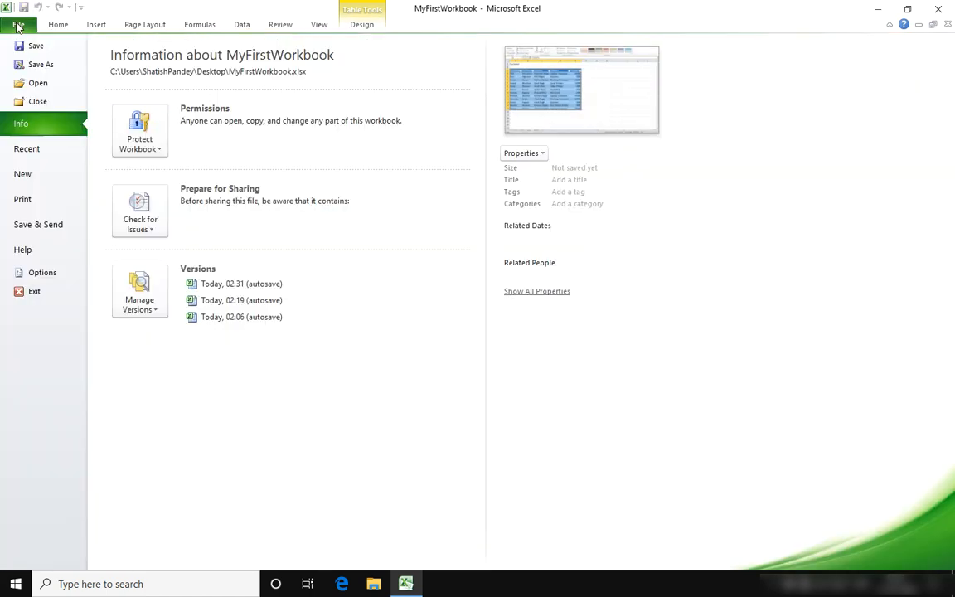
left_click(44, 272)
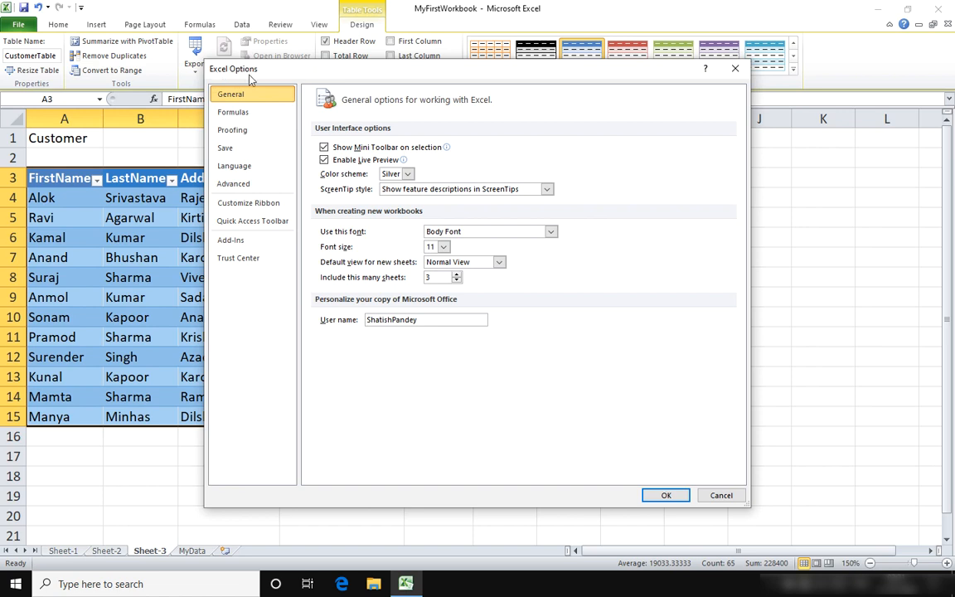
left_click_drag(398, 81, 335, 48)
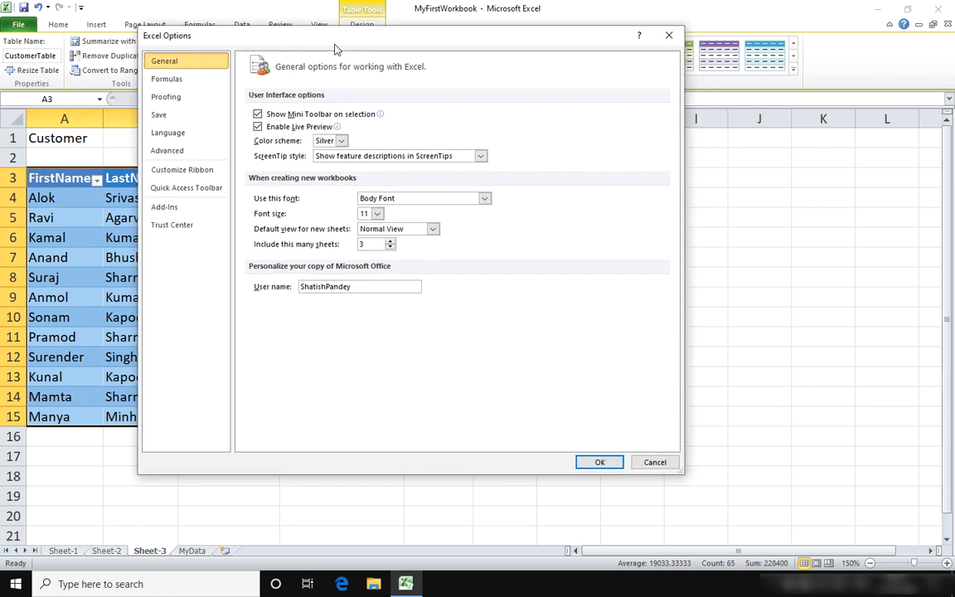
left_click(200, 190)
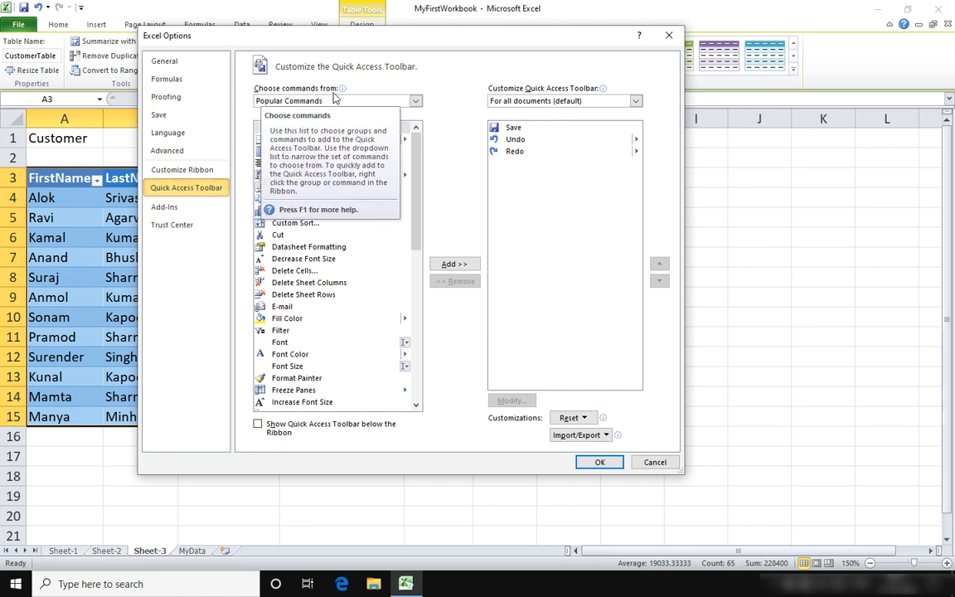
left_click(417, 101)
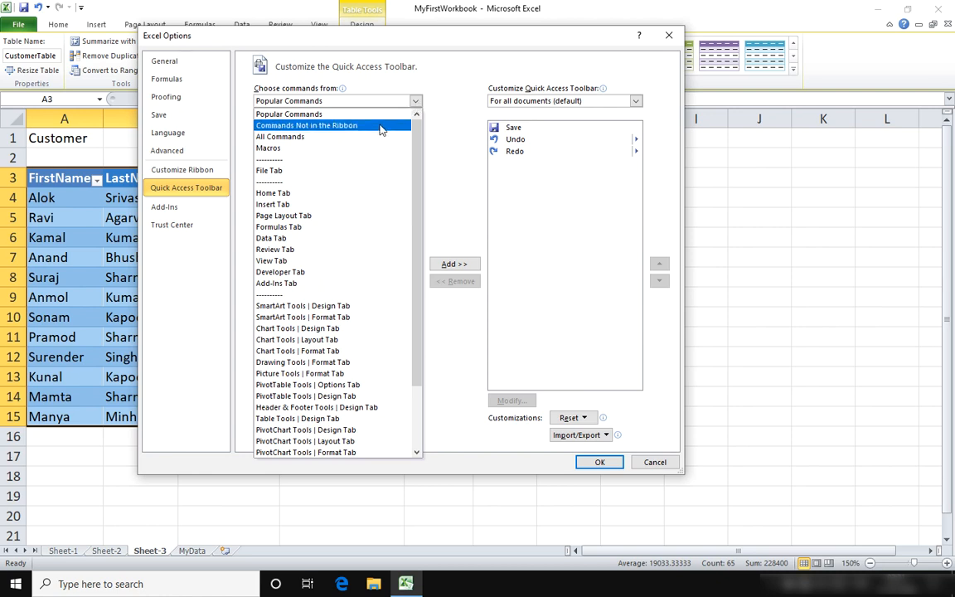
left_click(380, 126)
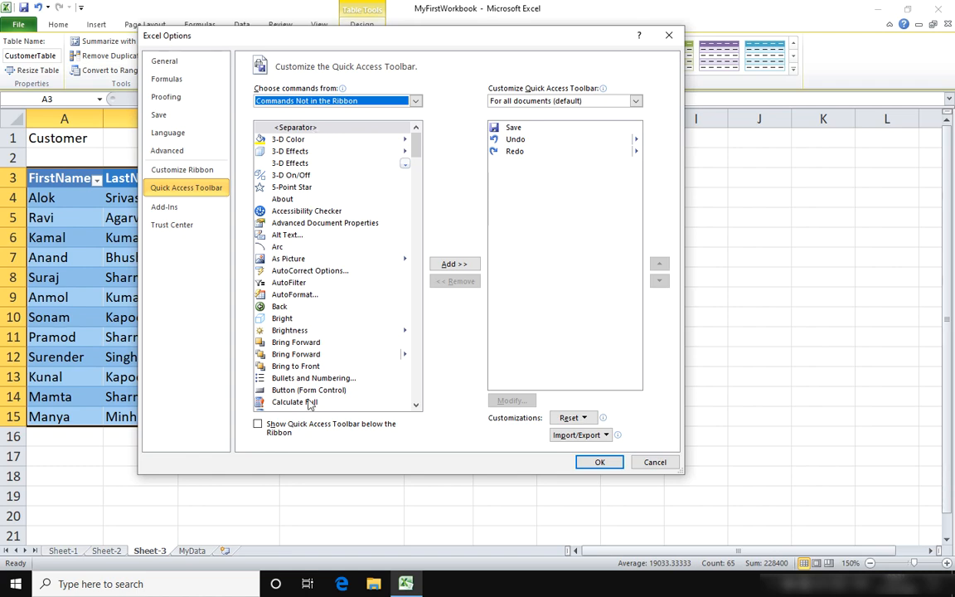
left_click_drag(416, 145, 418, 215)
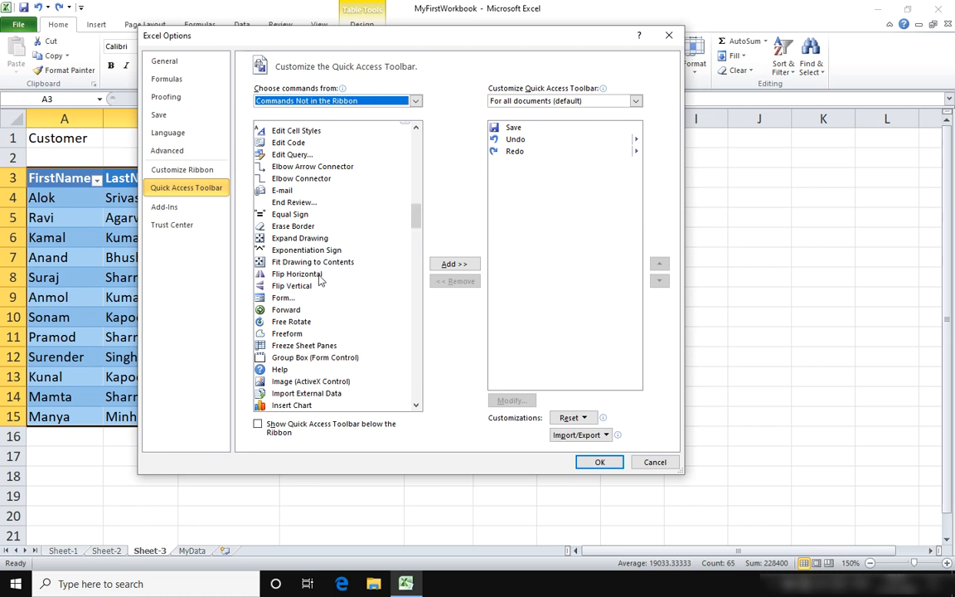
left_click(283, 300)
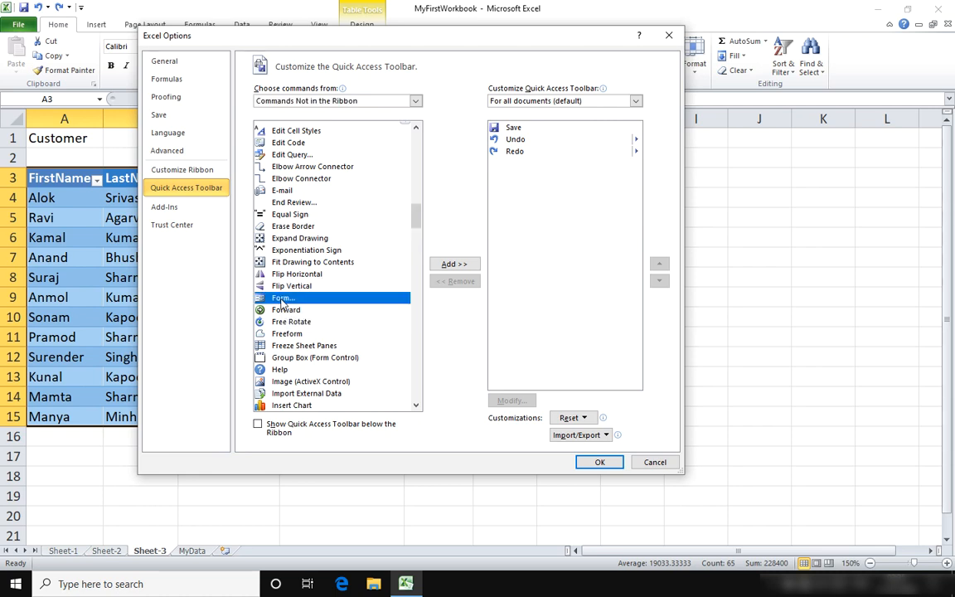
left_click(453, 265)
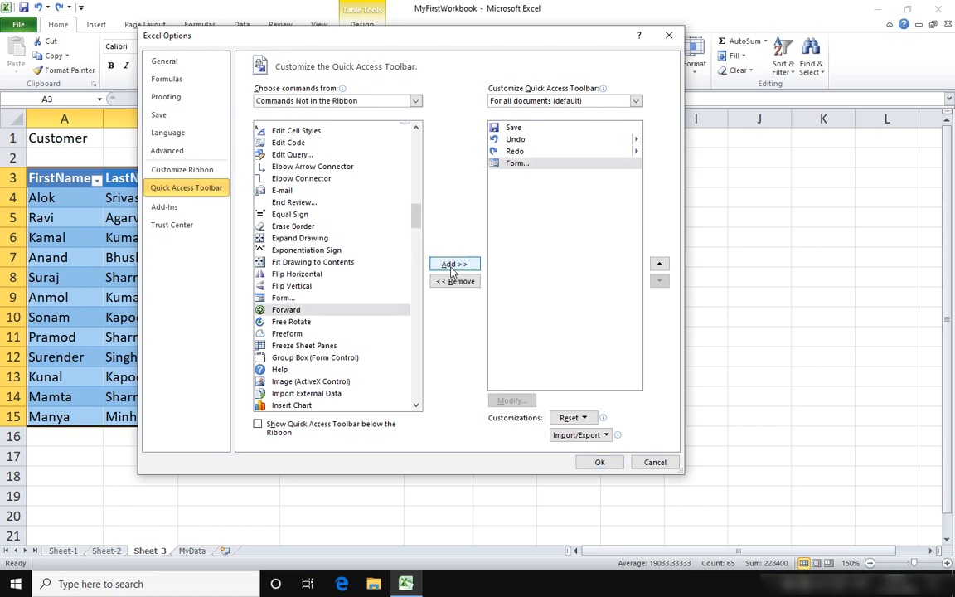
left_click(602, 462)
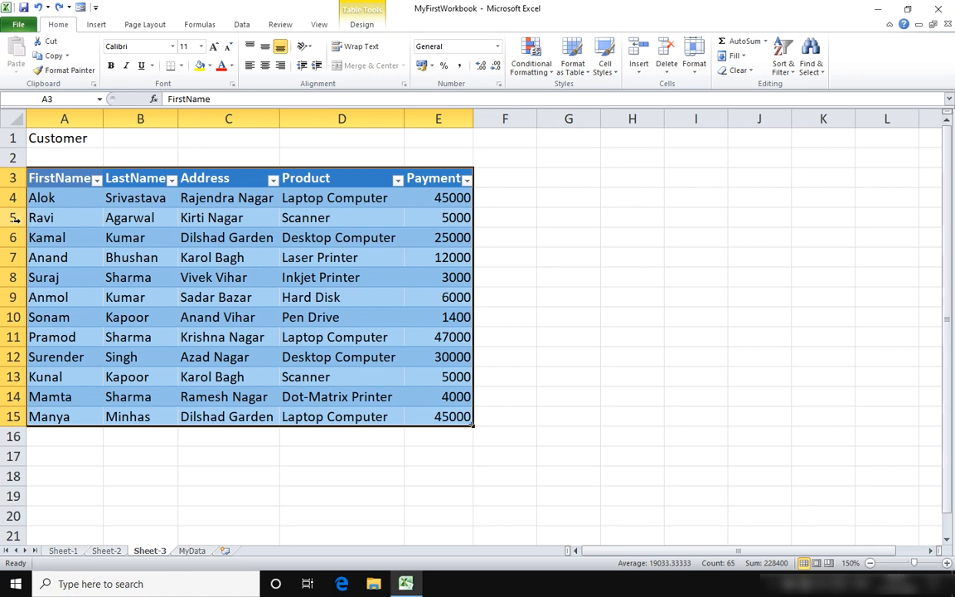
Open the data form for the customer table from cell A4 and place it beside the data.
left_click(62, 214)
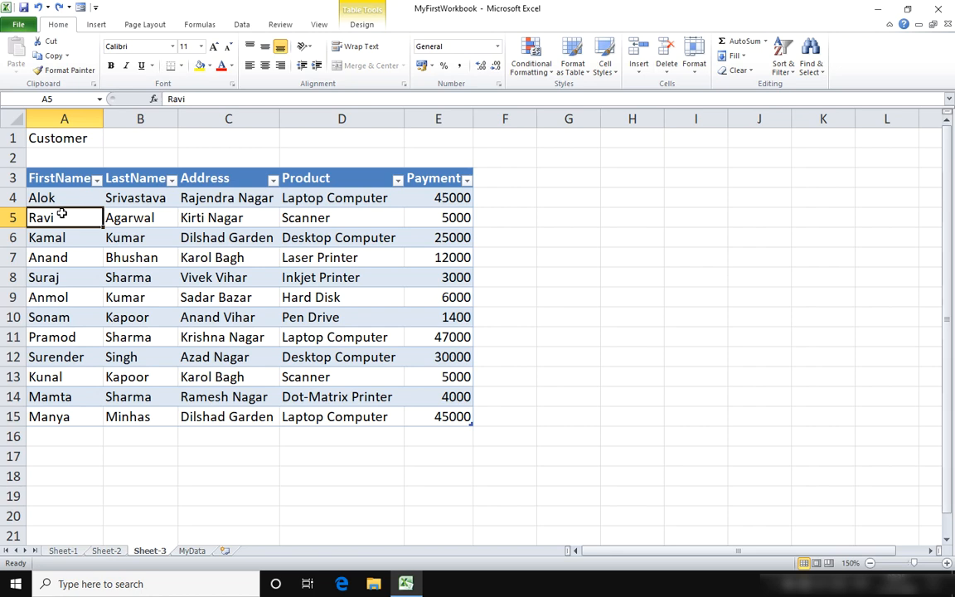
left_click(69, 199)
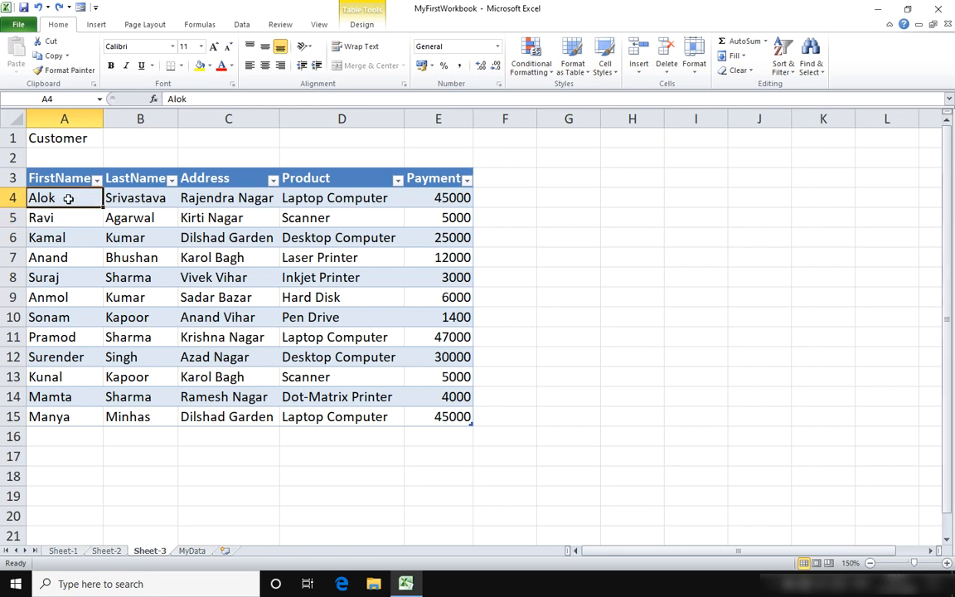
left_click(80, 8)
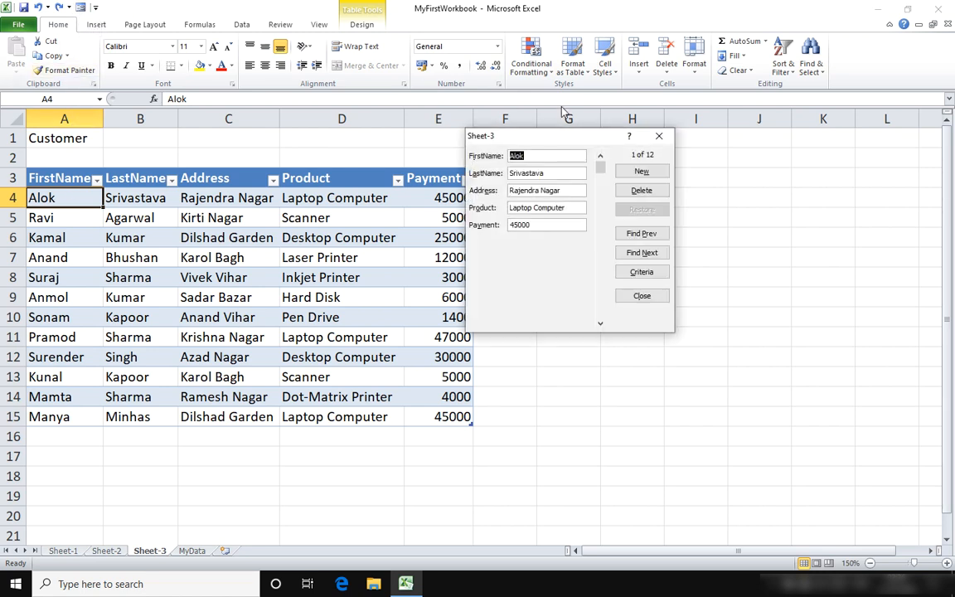
left_click_drag(561, 143, 595, 164)
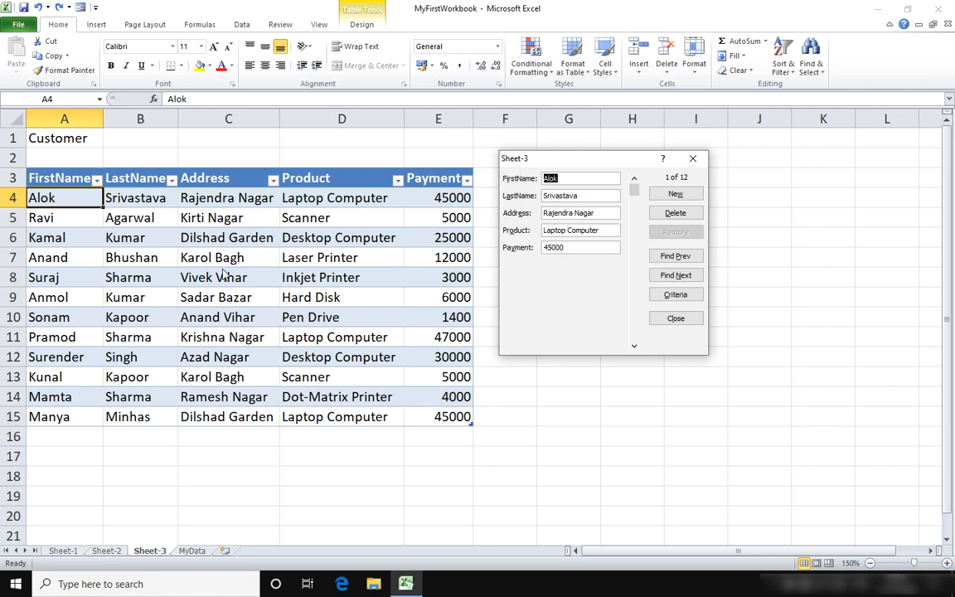
left_click_drag(562, 145, 507, 144)
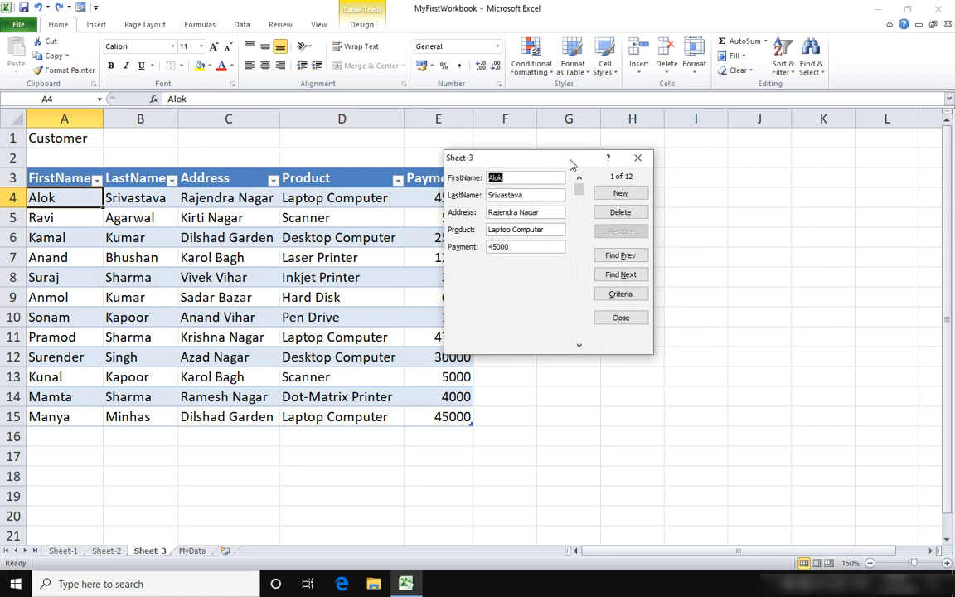
left_click_drag(571, 164, 611, 151)
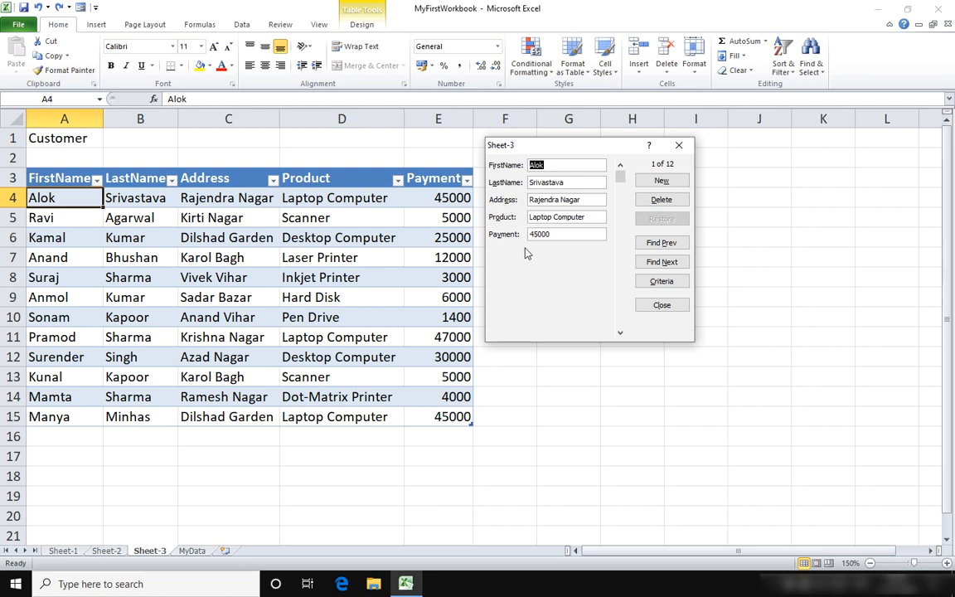
Browse the customer records one by one in the data form, from the second to the tenth.
left_click(659, 263)
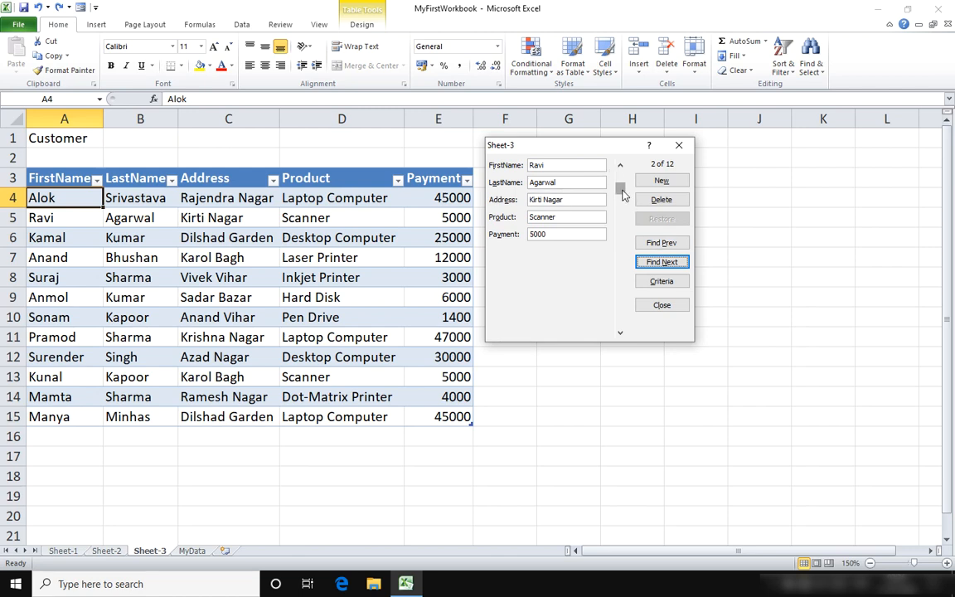
left_click(620, 333)
left_click(620, 334)
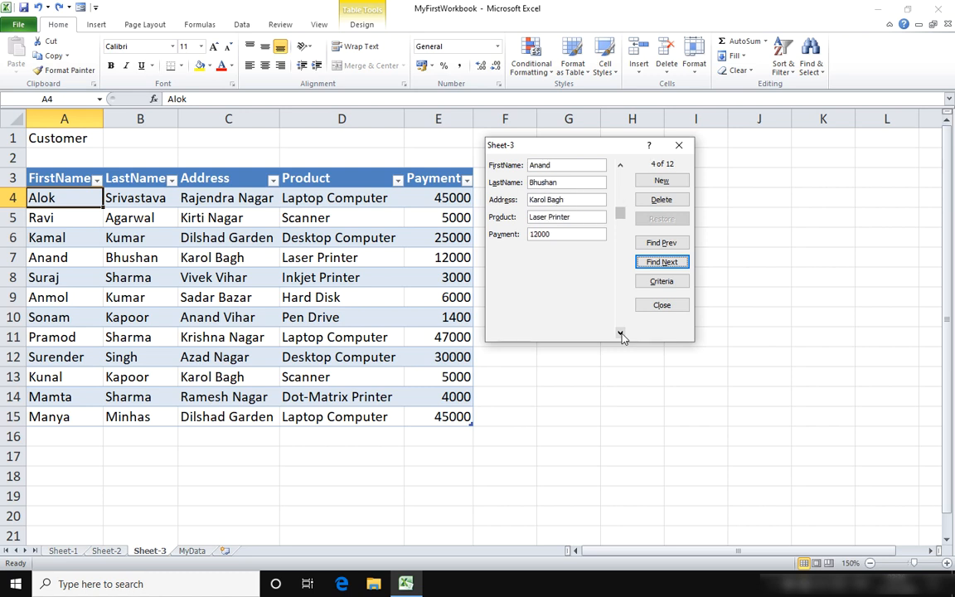
left_click(620, 334)
left_click(620, 333)
left_click(620, 333)
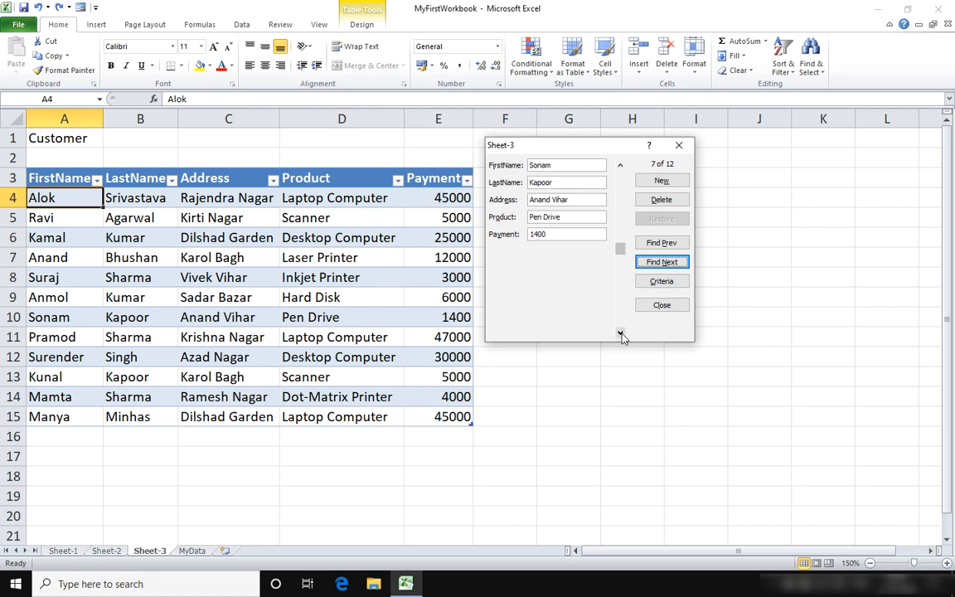
left_click(620, 334)
left_click(620, 333)
left_click(621, 334)
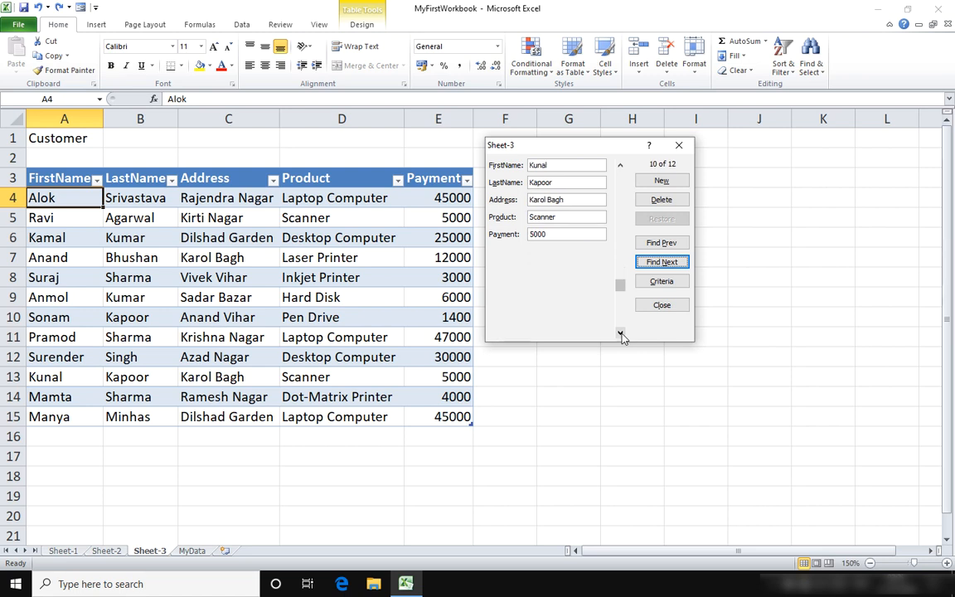
Add a record through the data form with the customer's first name, last name and address, product Laser Printer and payment 12000.
left_click(661, 181)
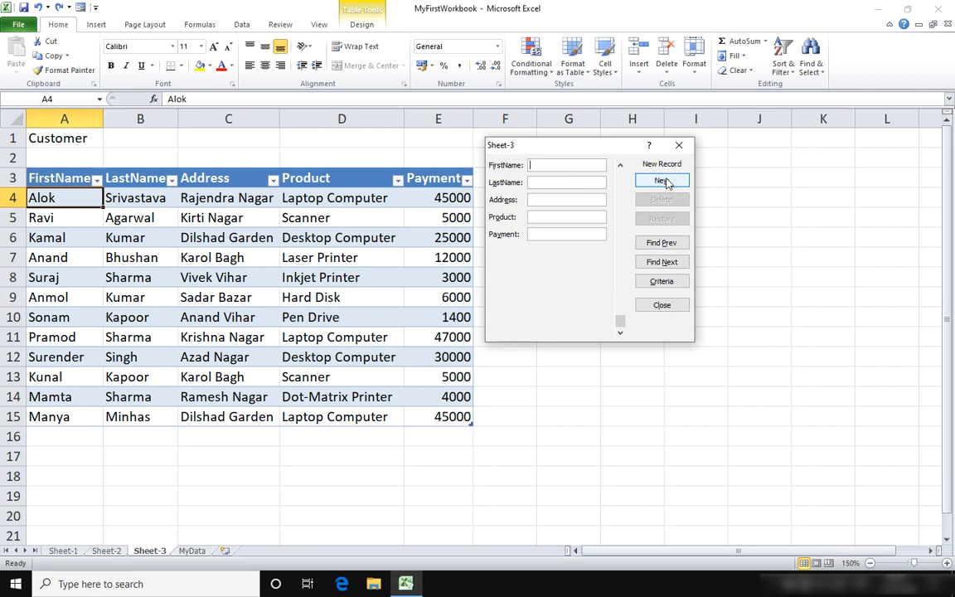
type("Raja")
key("Tab")
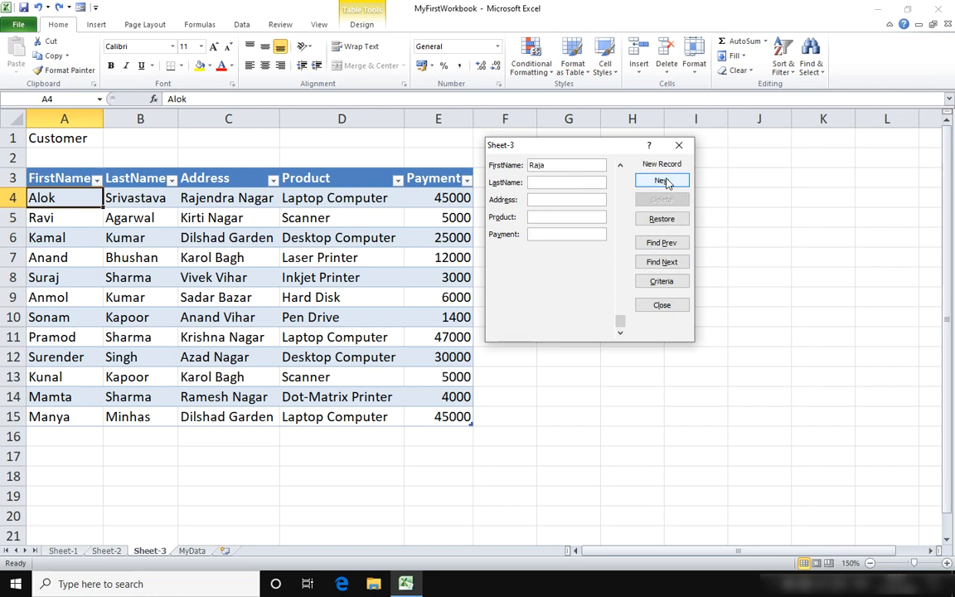
type("Sharma")
key("Tab")
type("Lajpat NagarLaser Printer")
key("Tab")
type("12000")
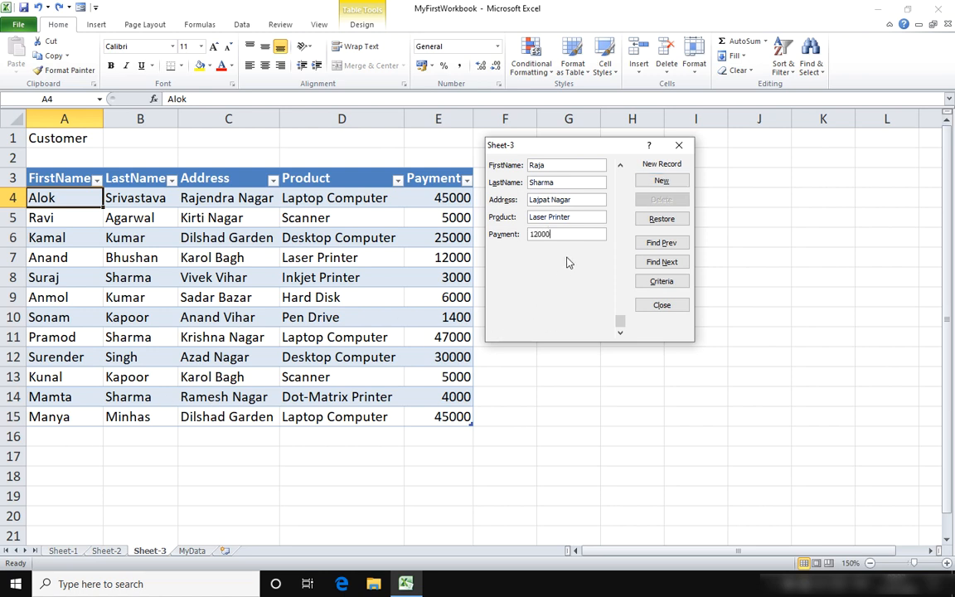
left_click(661, 306)
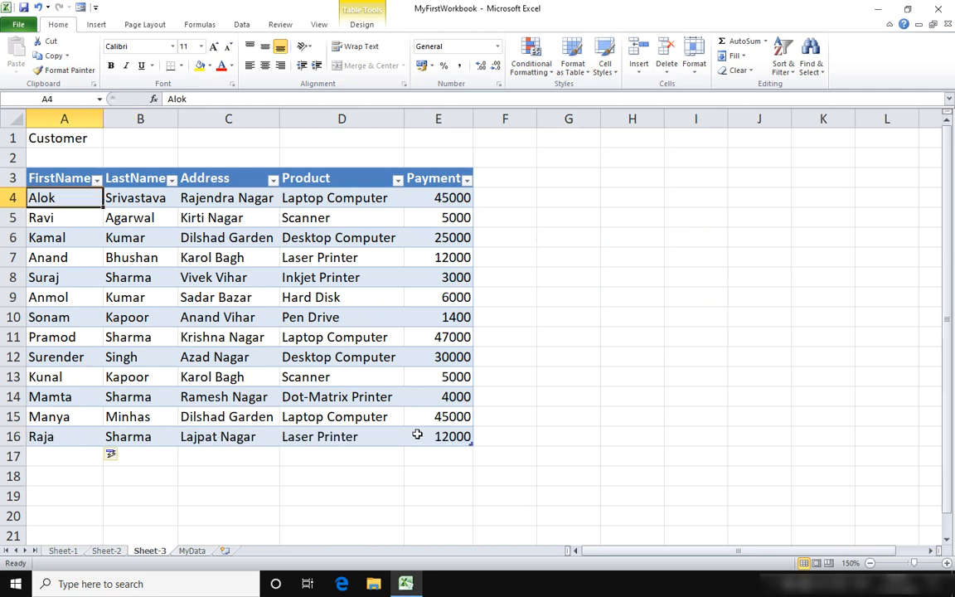
Find the newly added customer's record with a first-name criterion in the data form and replace its first name.
left_click(80, 8)
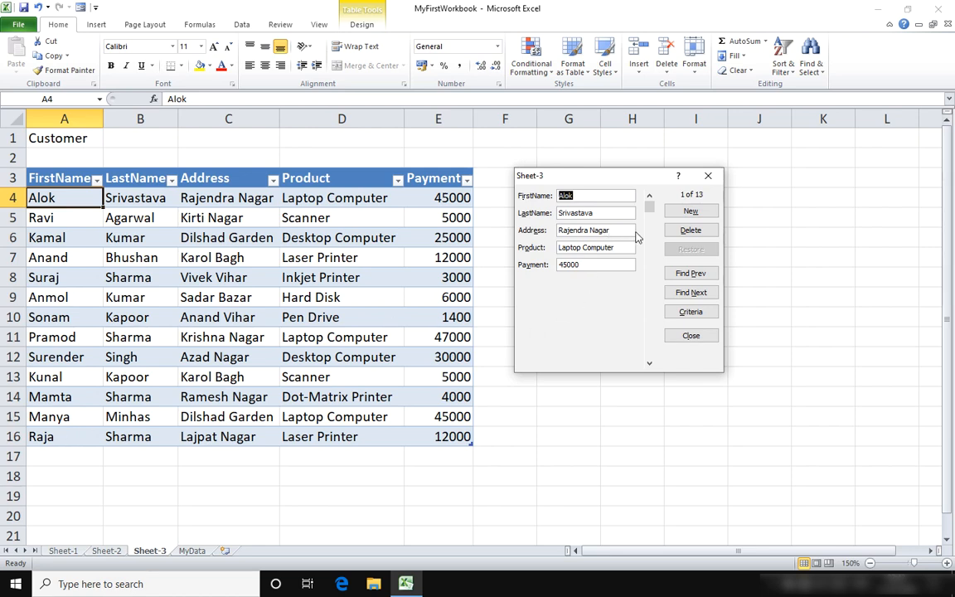
left_click(689, 313)
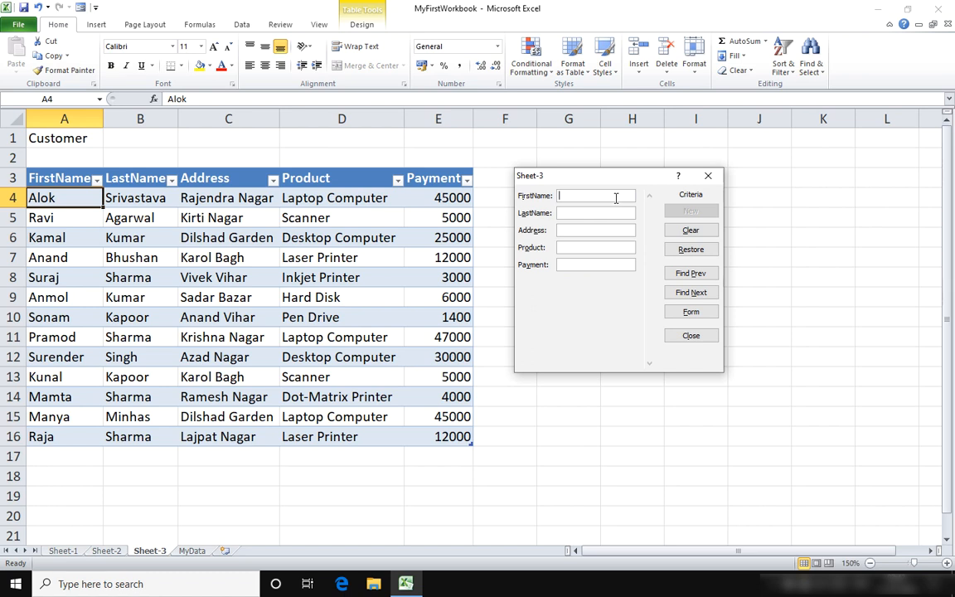
type("Raja")
left_click(691, 292)
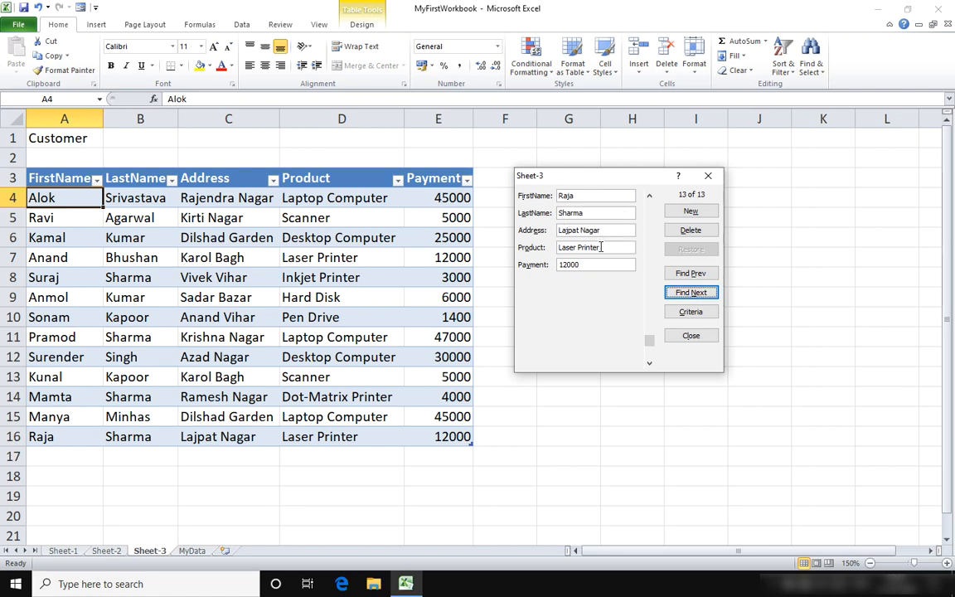
left_click(589, 196)
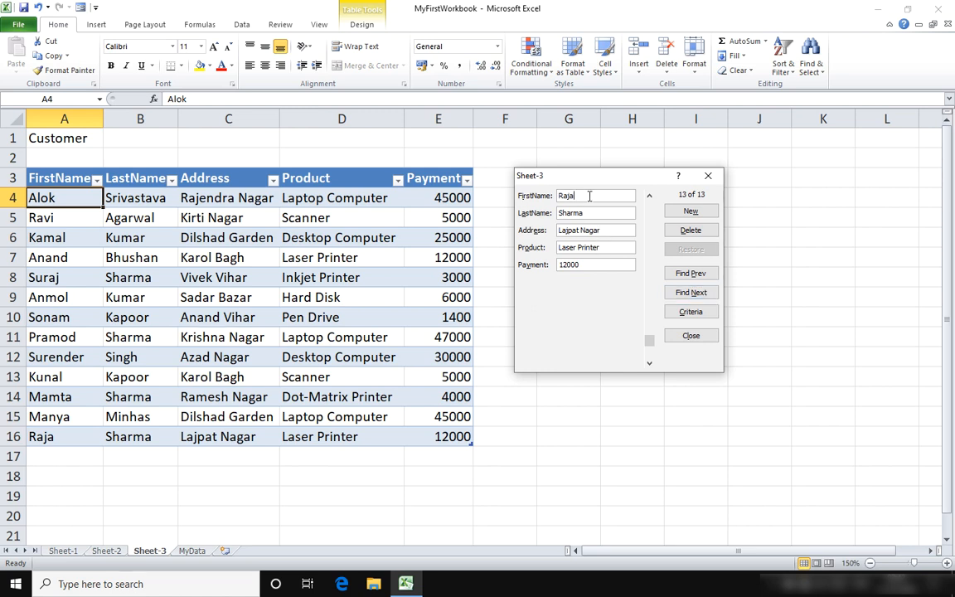
key("BackSpace")
key("BackSpace")
key("BackSpace")
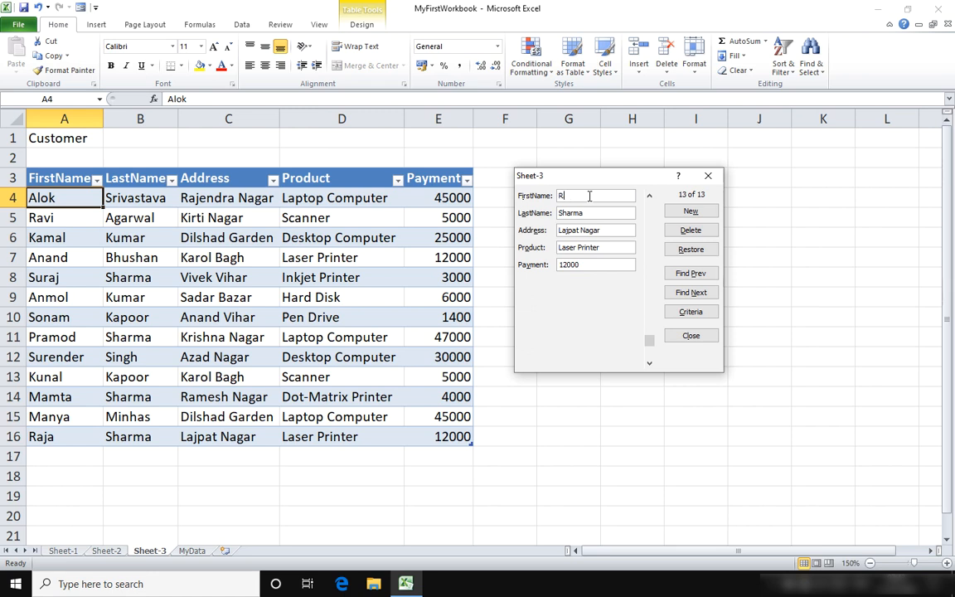
type("ahul")
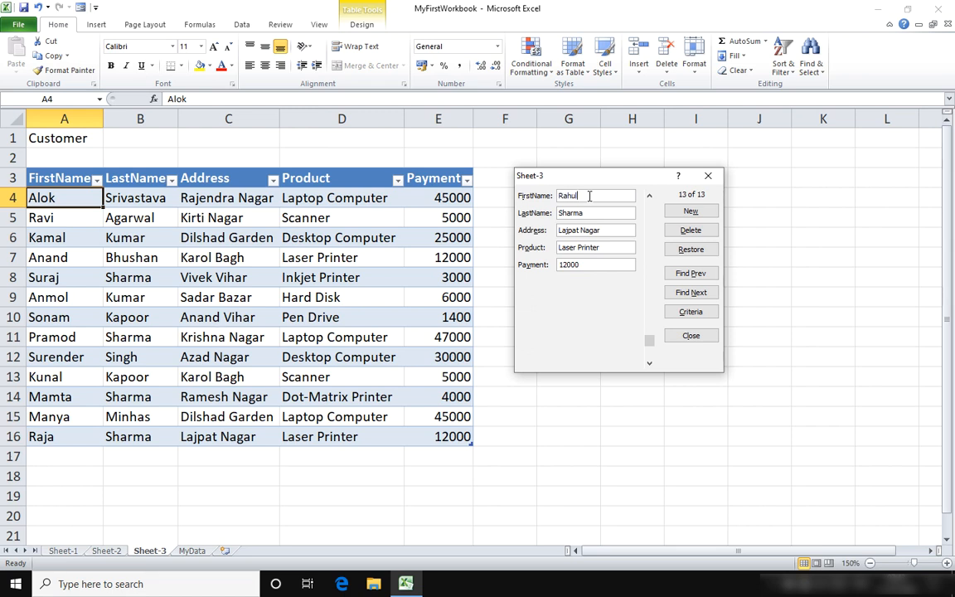
left_click(691, 336)
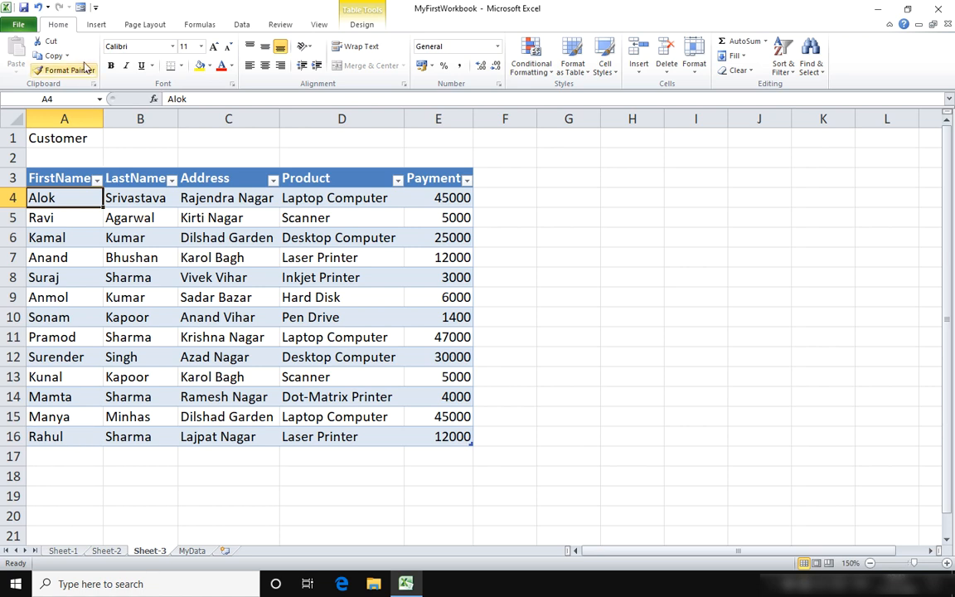
left_click(80, 7)
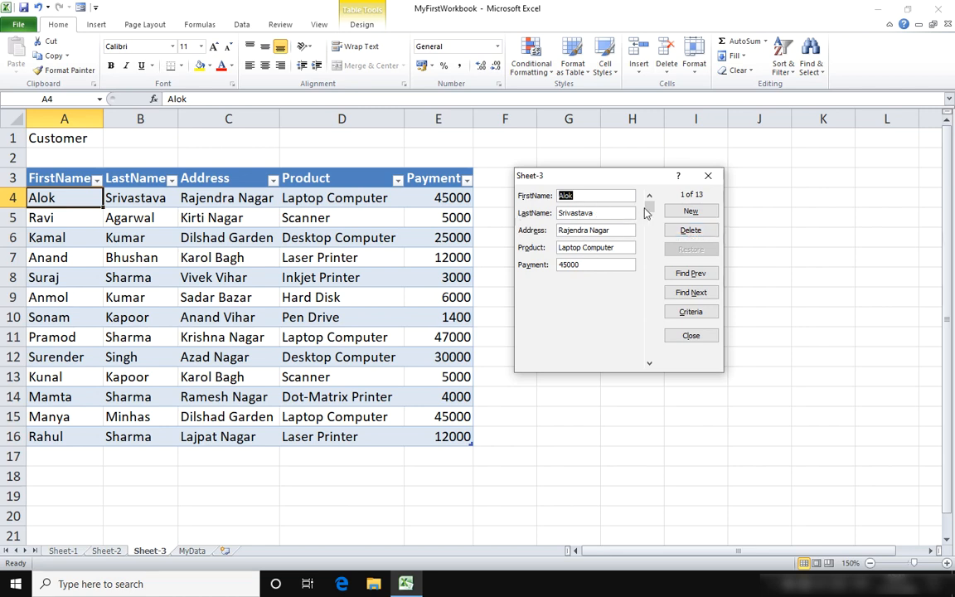
left_click(650, 363)
left_click(650, 363)
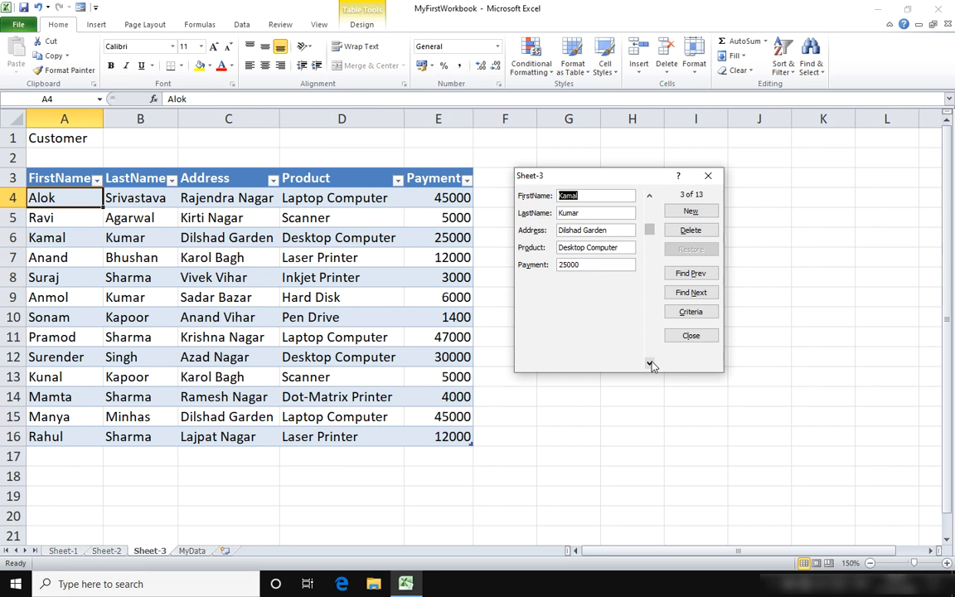
left_click(701, 311)
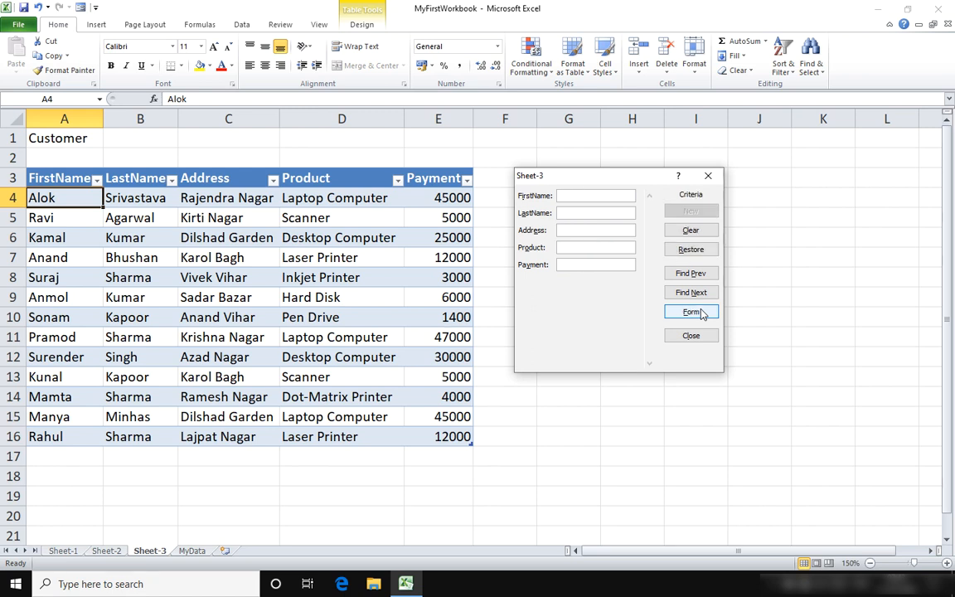
left_click(598, 210)
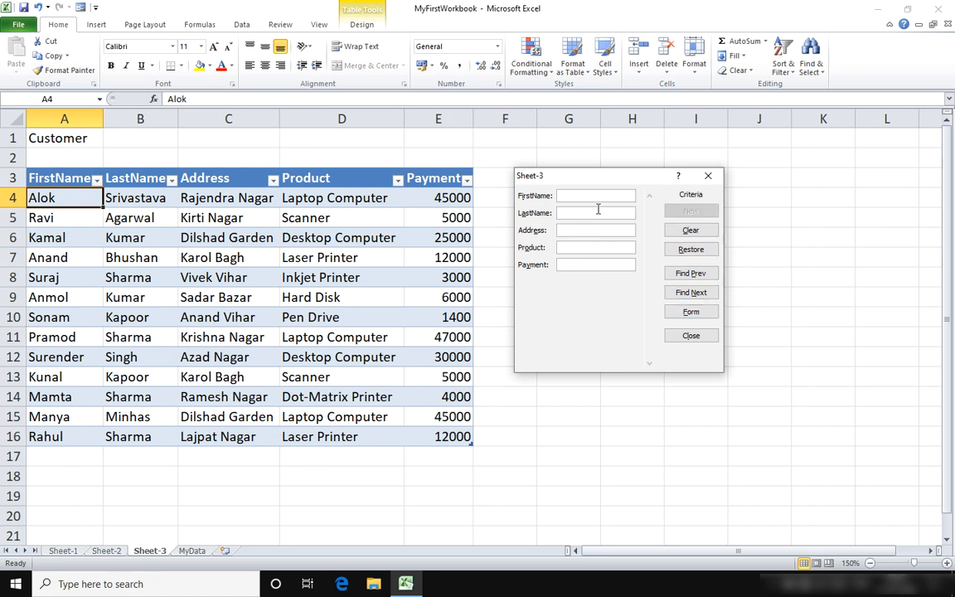
type("Sharma")
left_click(700, 294)
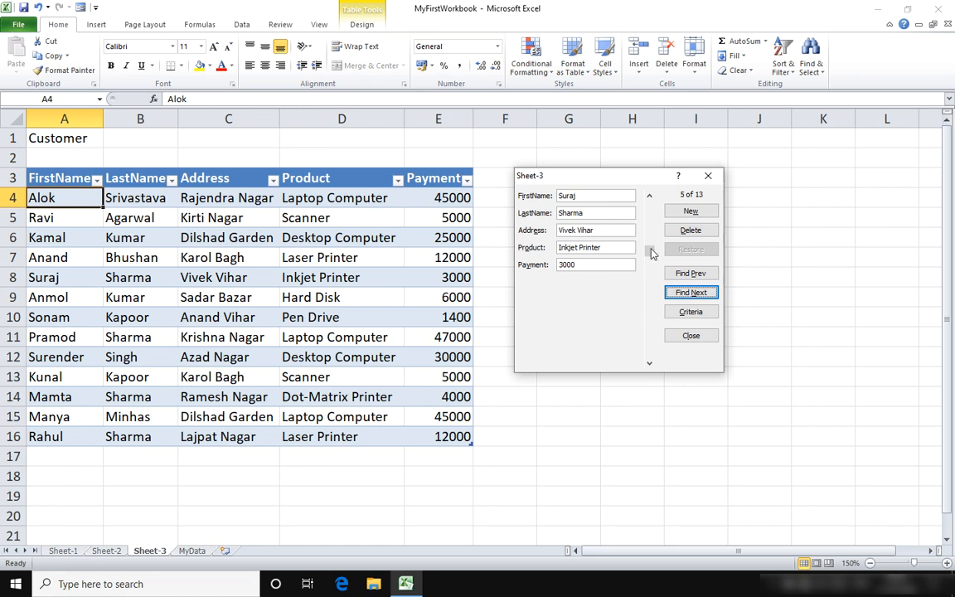
left_click(686, 294)
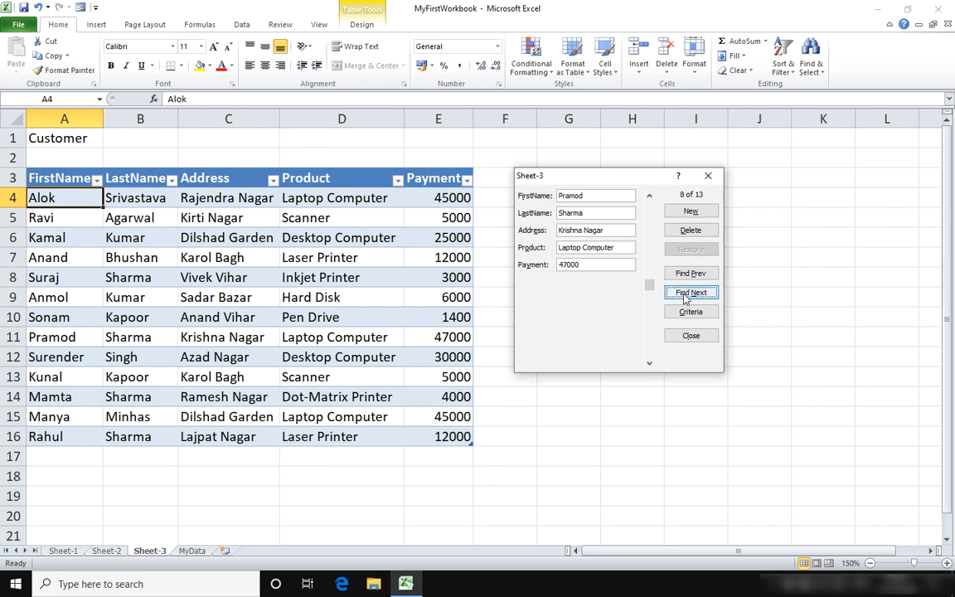
left_click(687, 295)
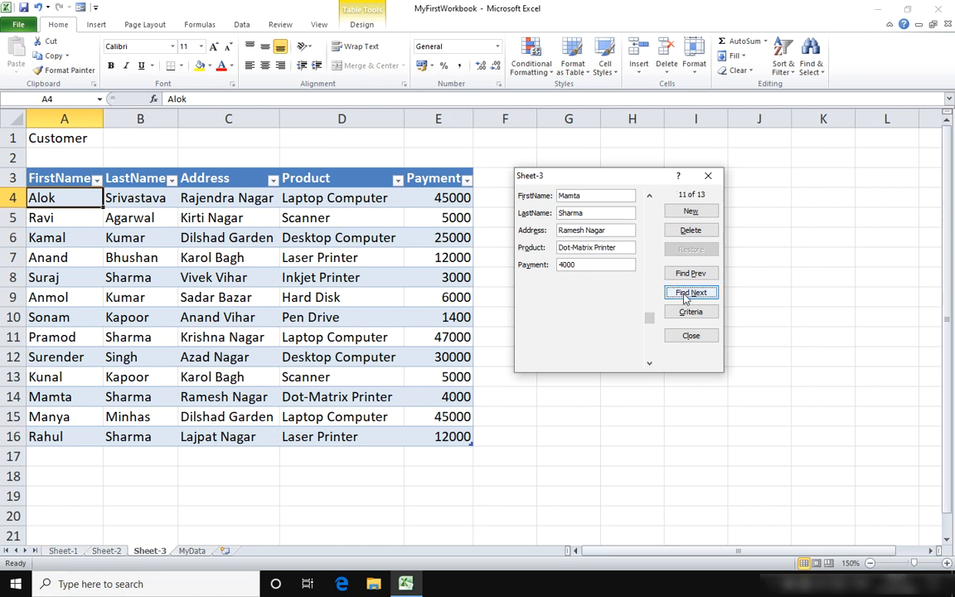
left_click(688, 274)
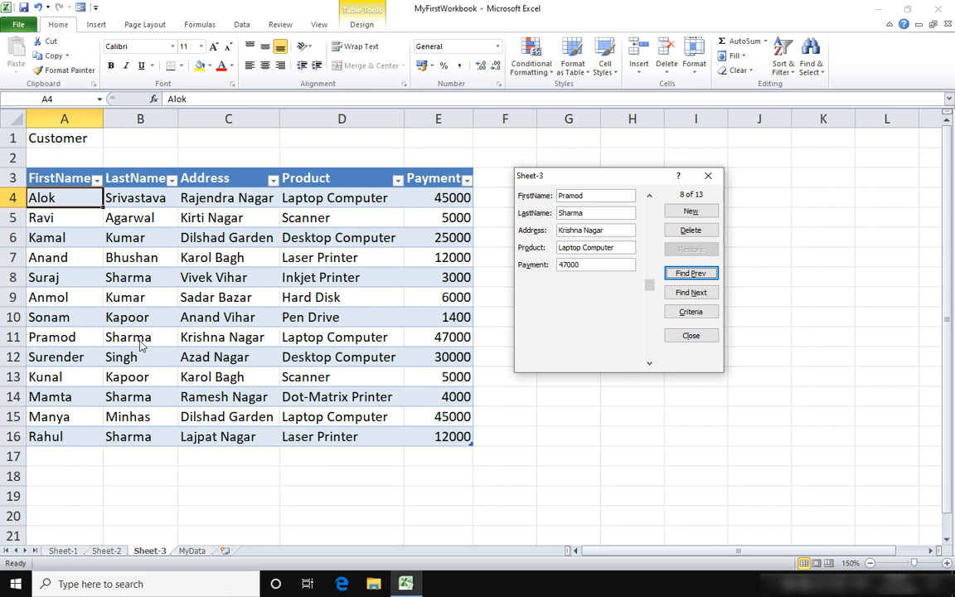
Delete the displayed Krishna Nagar customer's record through the data form and close the form.
left_click(691, 232)
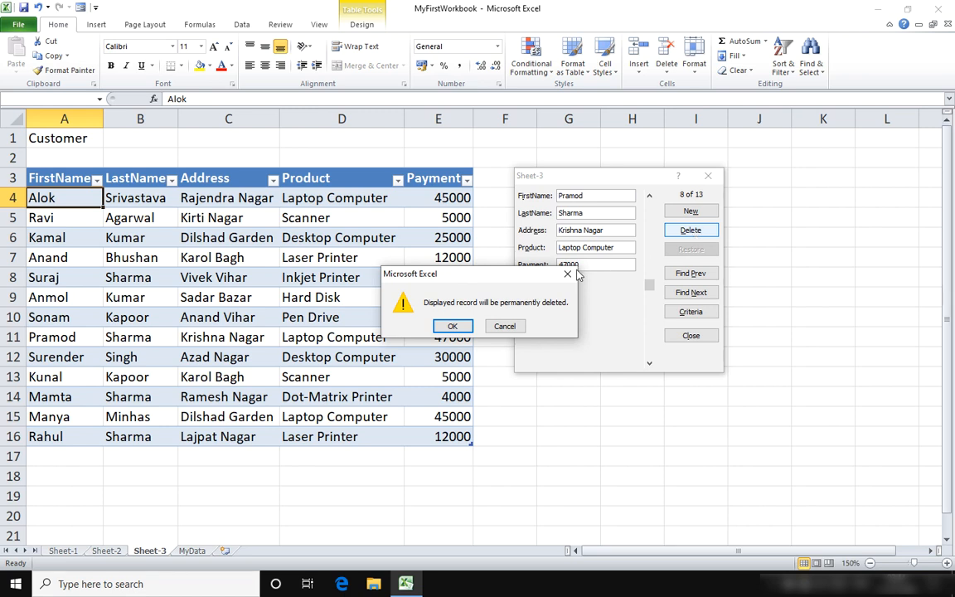
left_click_drag(486, 275, 621, 279)
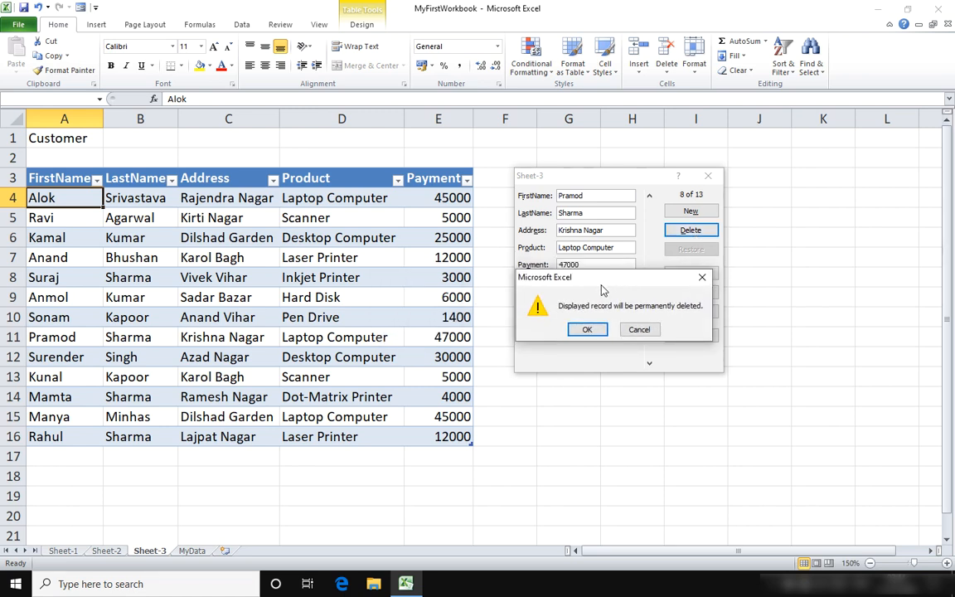
left_click(588, 330)
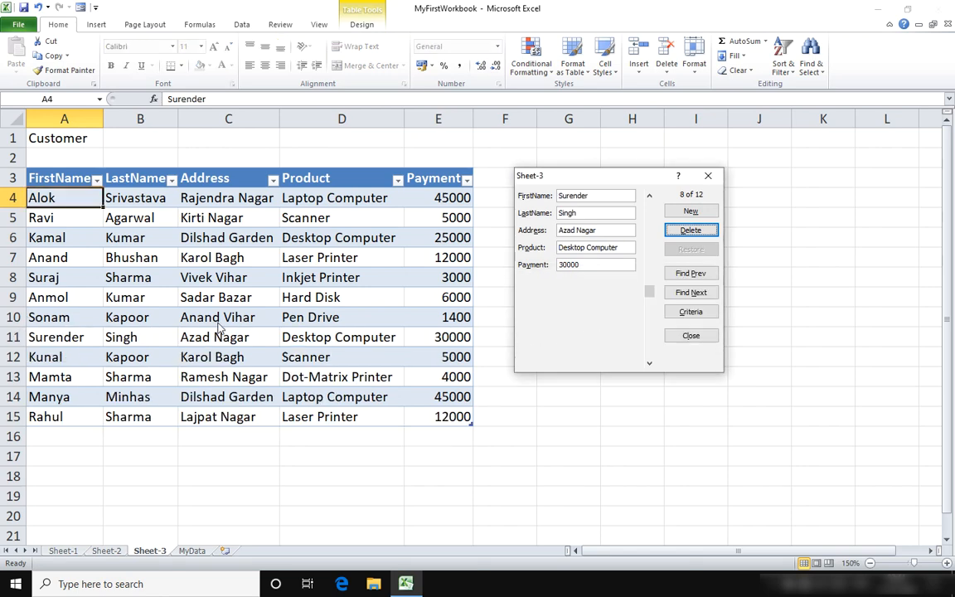
left_click(691, 337)
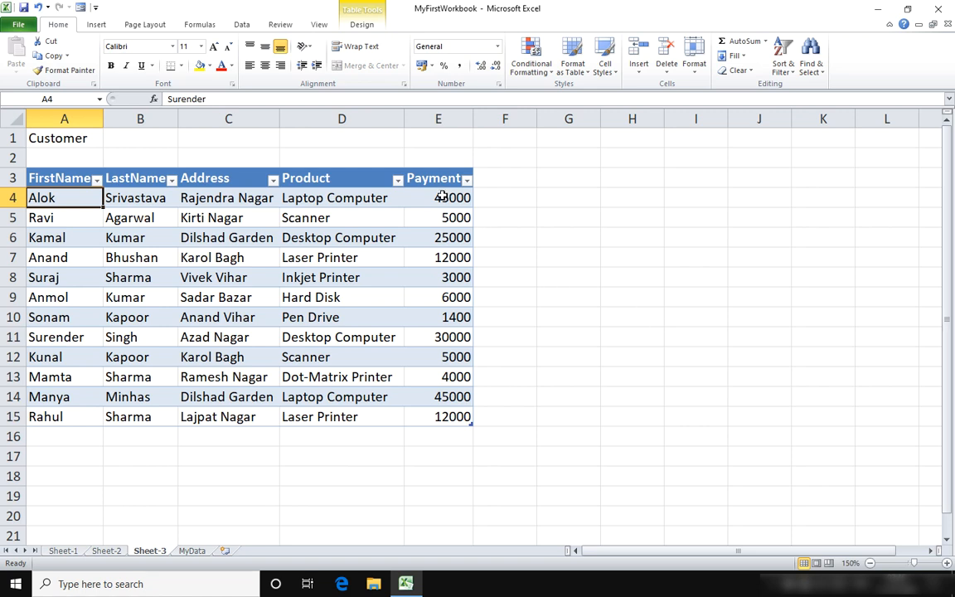
Set data validation criteria for the Payment cells E4:E15 to allow whole numbers greater than or equal to 3000.
left_click_drag(441, 197, 438, 416)
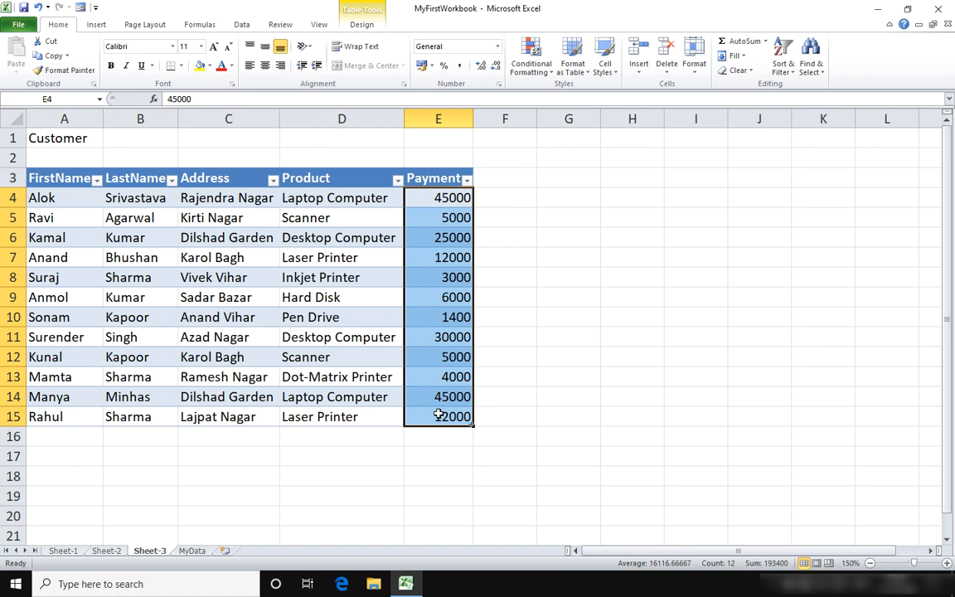
left_click(242, 25)
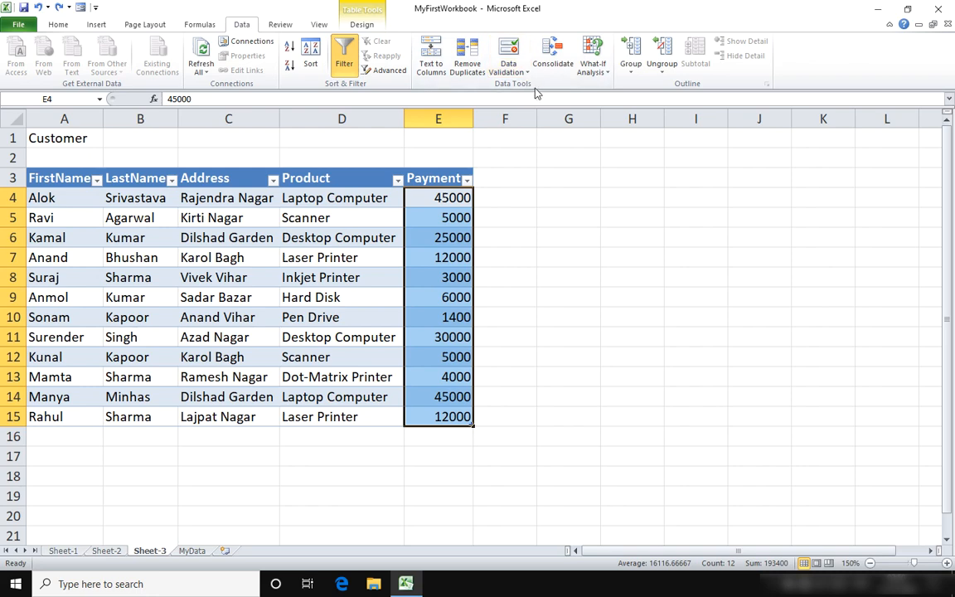
left_click(508, 50)
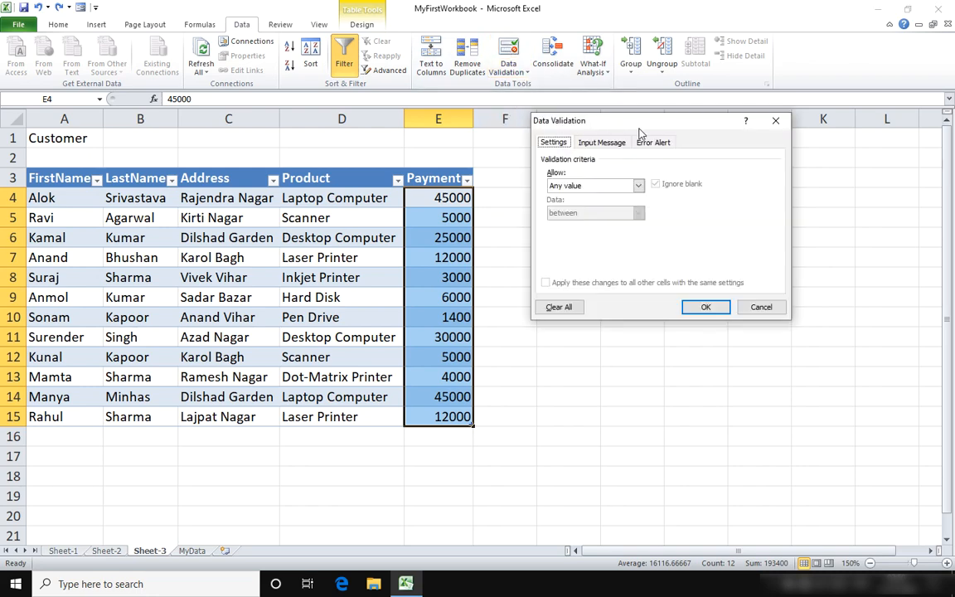
left_click_drag(640, 128, 655, 172)
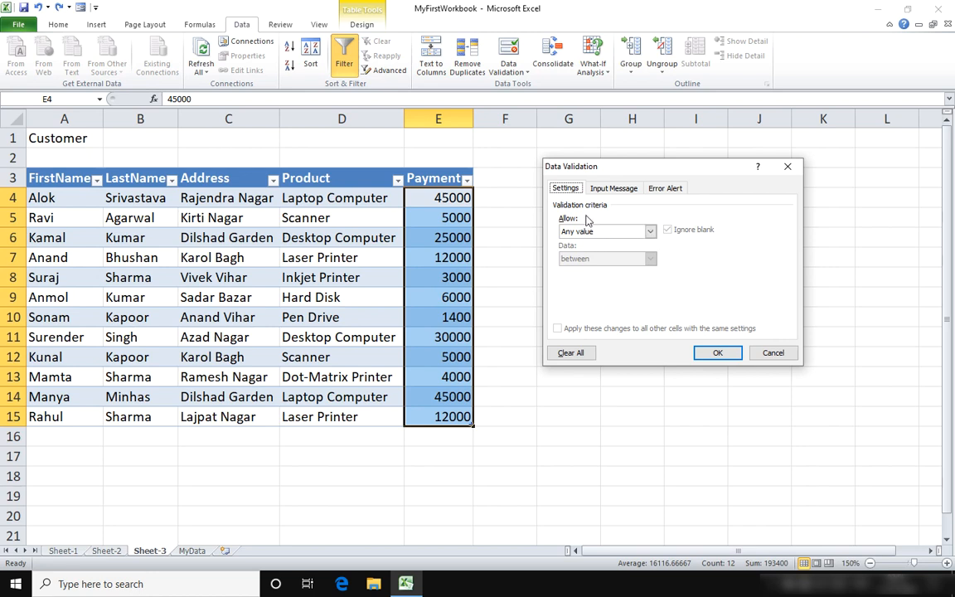
left_click(651, 233)
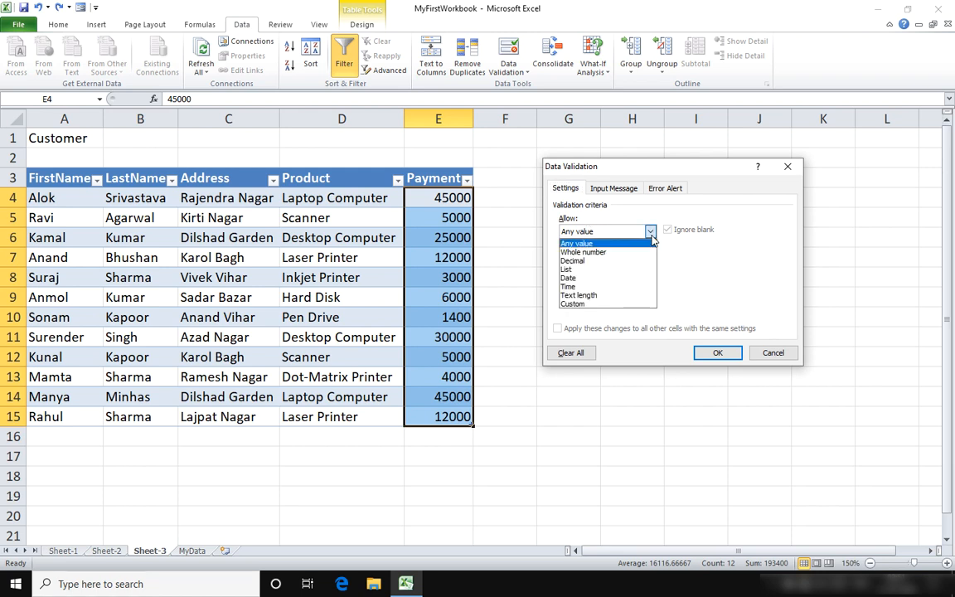
left_click(638, 253)
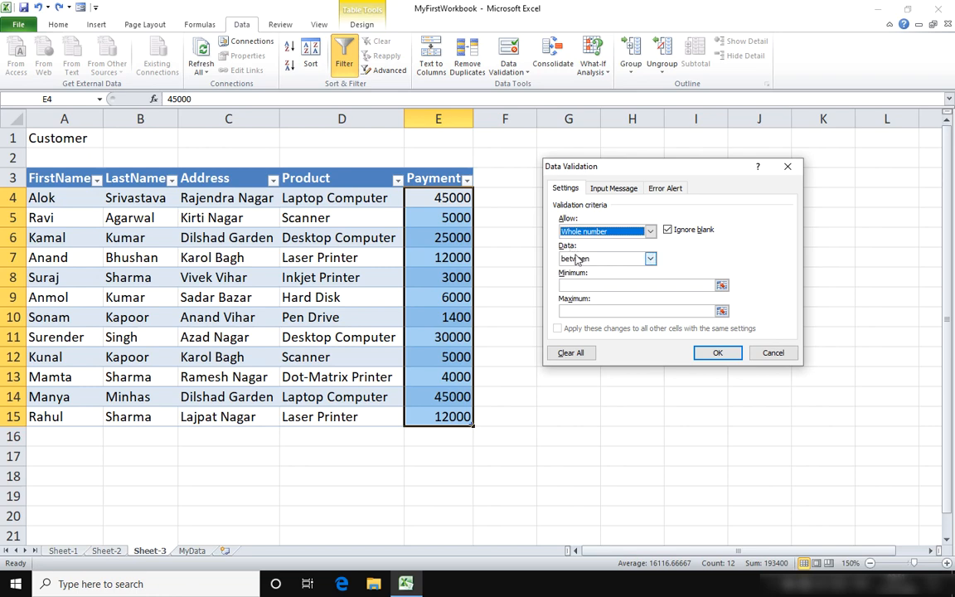
left_click(650, 259)
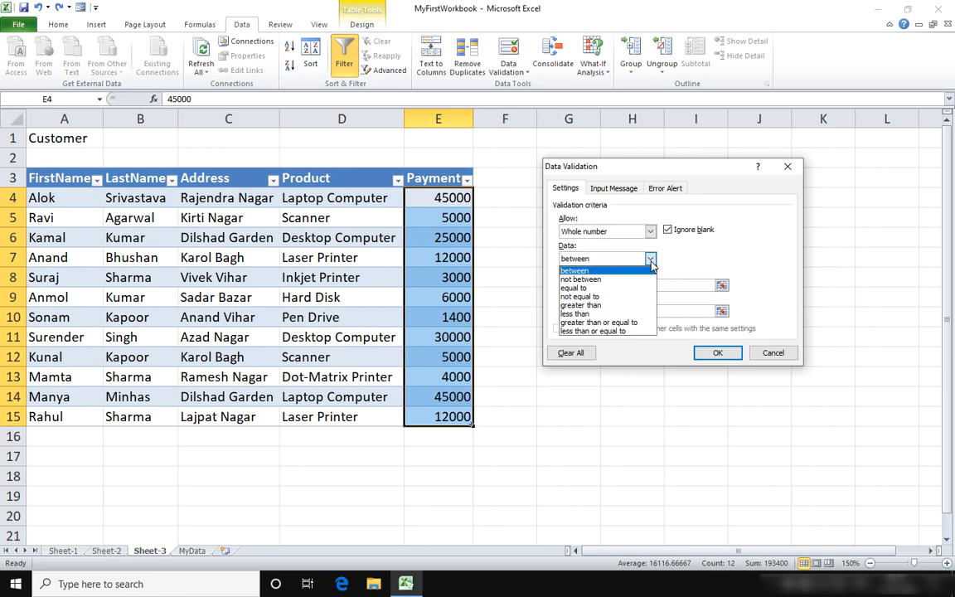
left_click(643, 322)
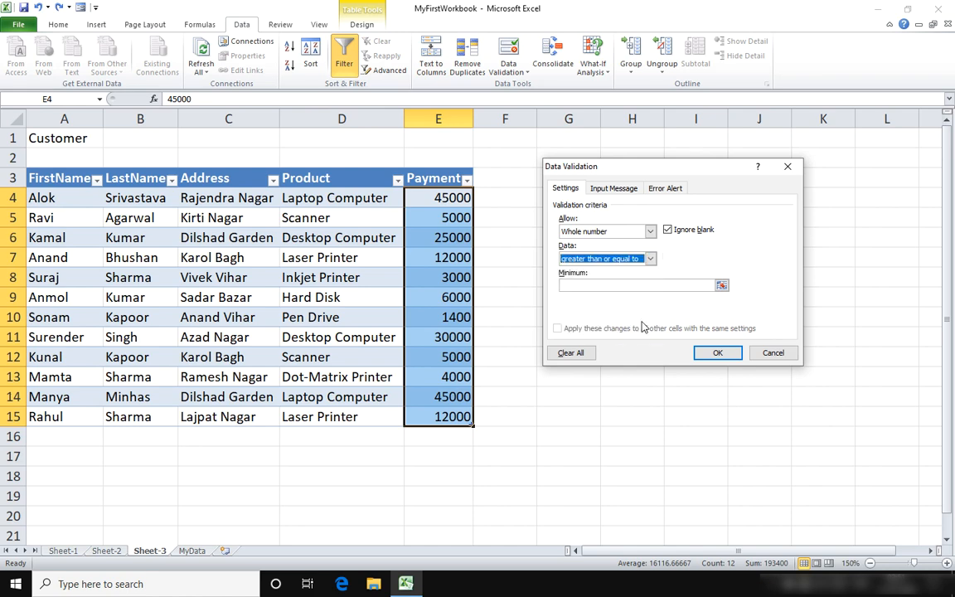
left_click(613, 286)
type("3000")
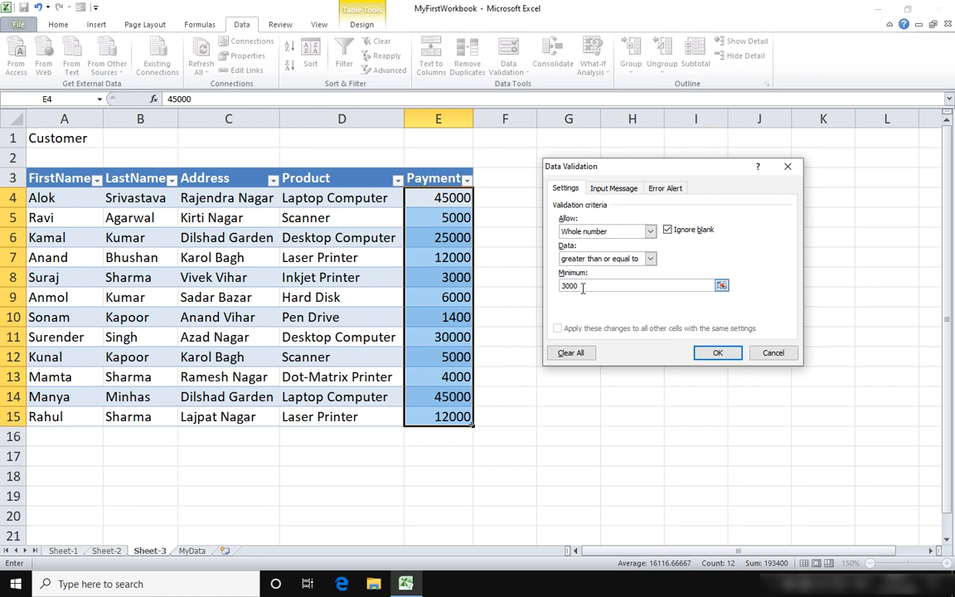
Add a Stop-style error alert titled "Alert" with the message "Invalid data entered" and apply the validation to the Payment cells.
left_click(613, 189)
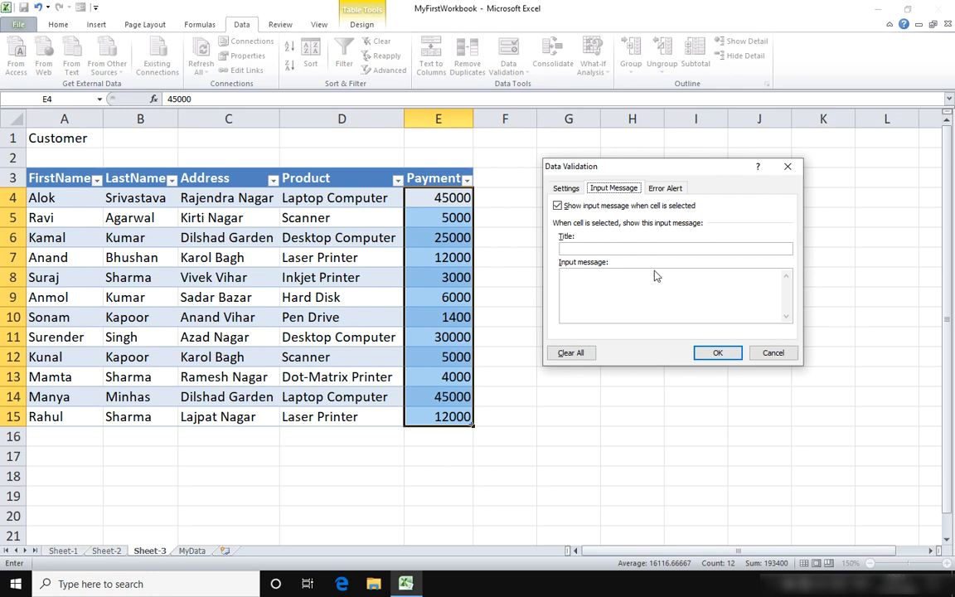
left_click(669, 189)
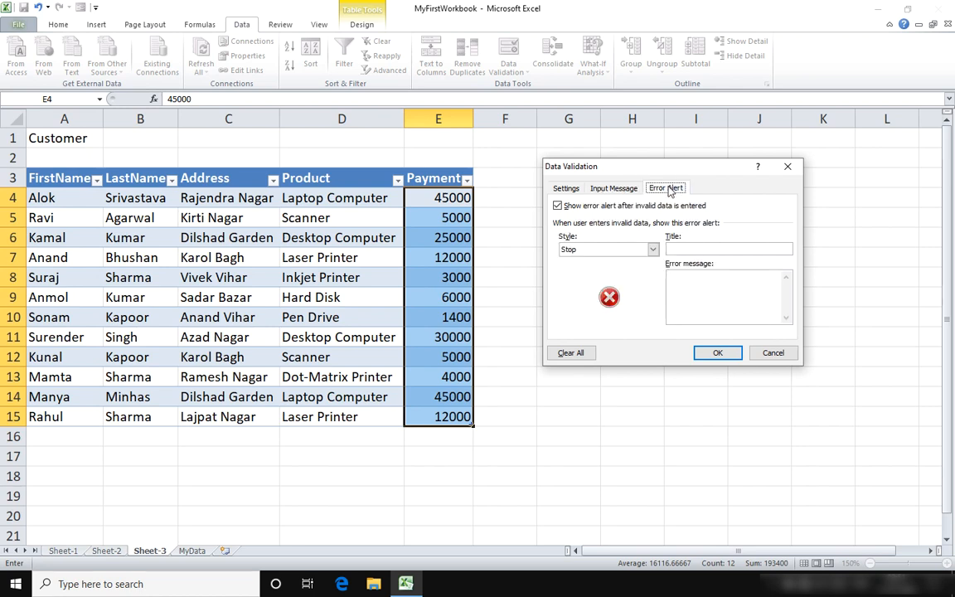
left_click(719, 248)
type("Alert")
left_click(719, 282)
type("Inv")
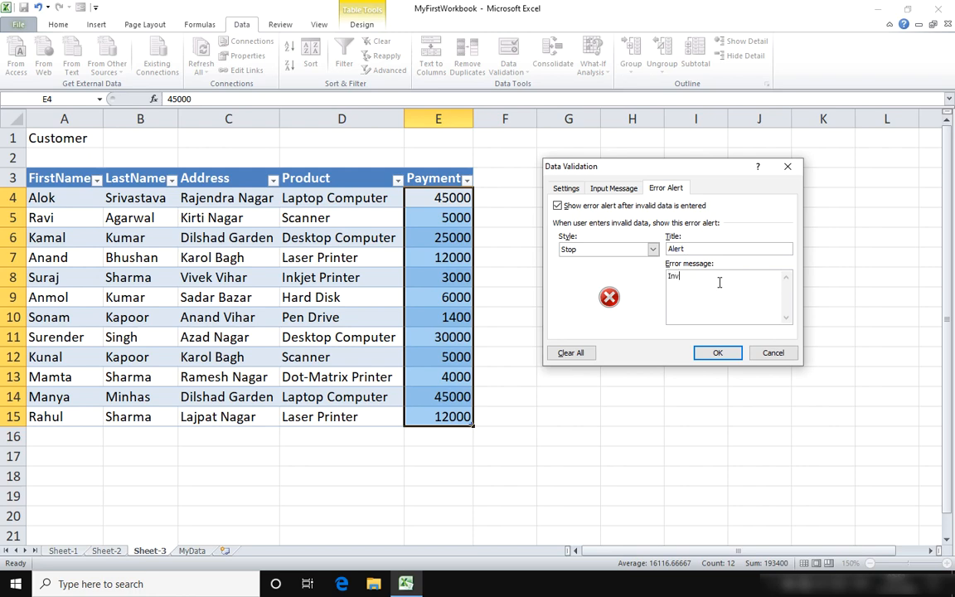
type("alid")
type("data entered")
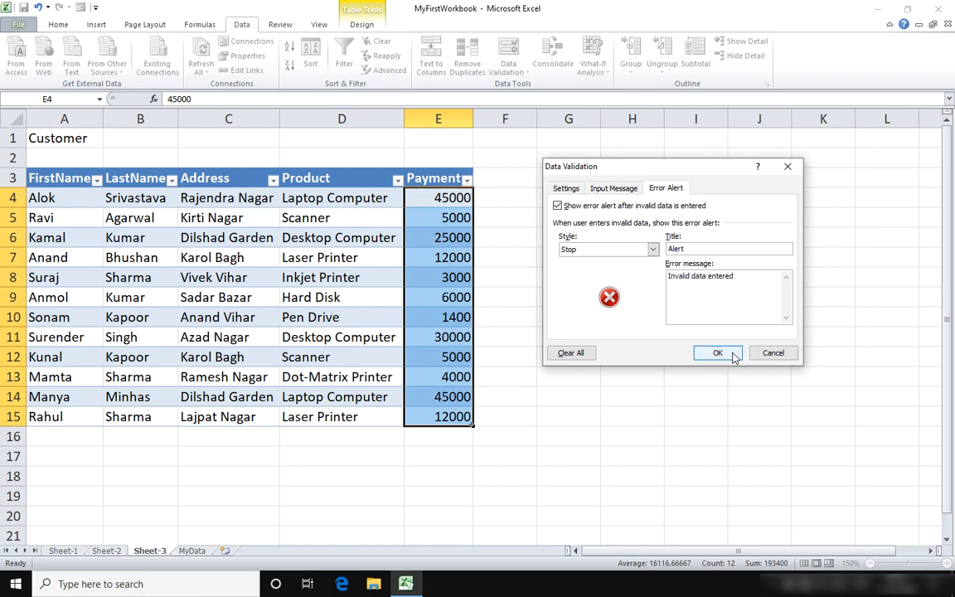
left_click(718, 353)
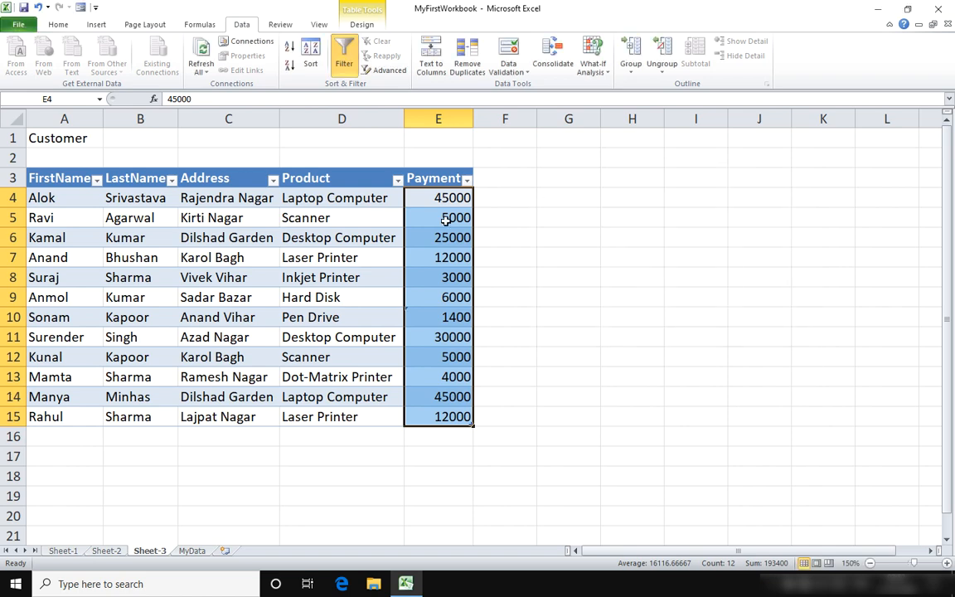
Try to enter a payment of 2000 in cell E8 to test the validation rule, and cancel the entry.
left_click(457, 280)
type("2000")
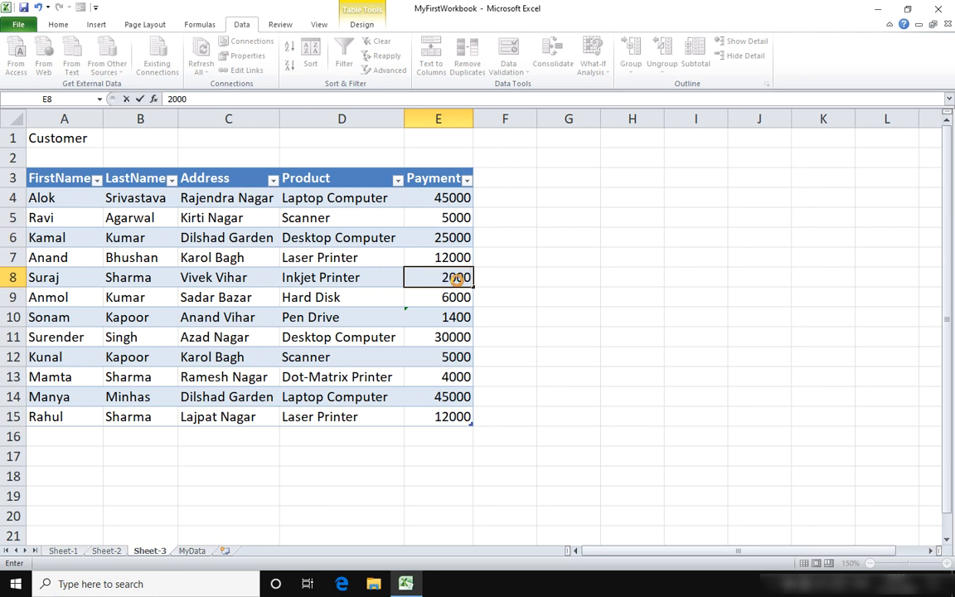
key("Return")
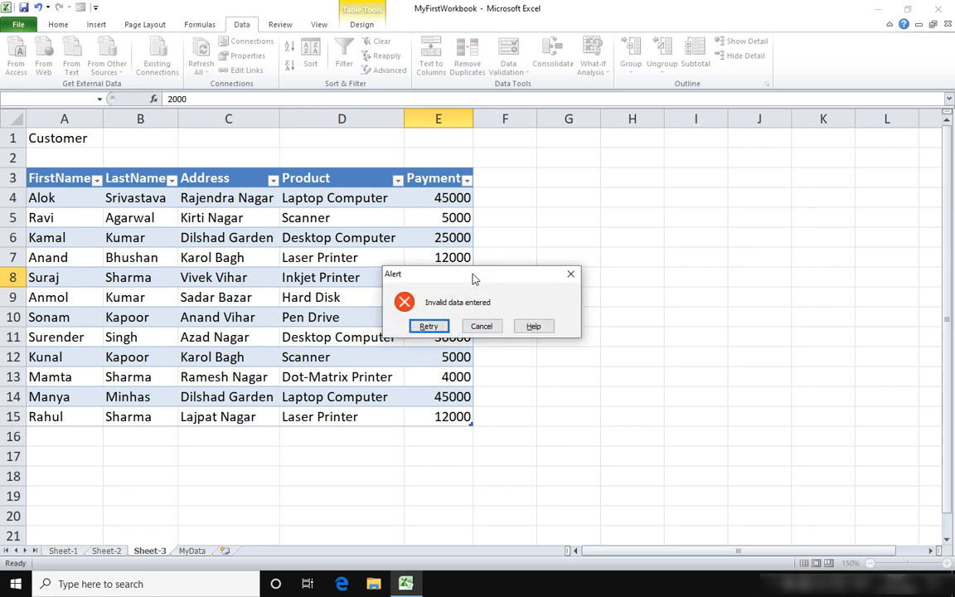
left_click_drag(473, 279, 614, 216)
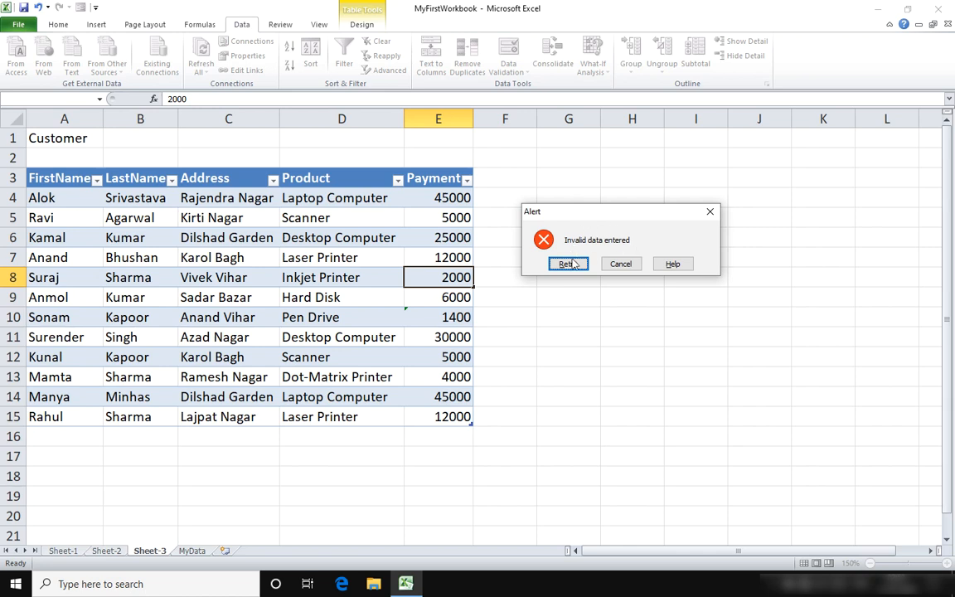
left_click(620, 265)
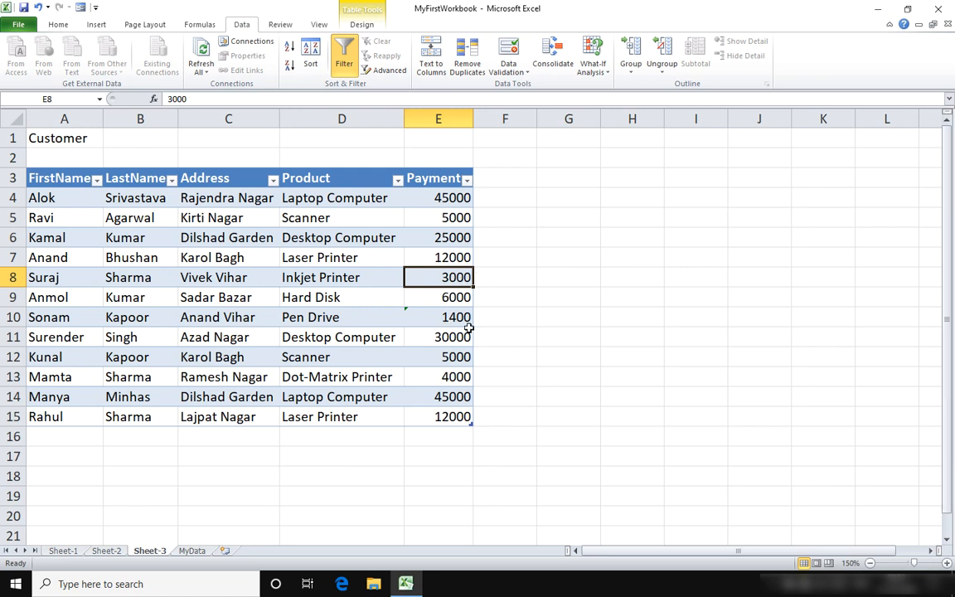
Check the validation error options for cell E10, try to enter a payment of 2000 there, and cancel the entry.
left_click(423, 317)
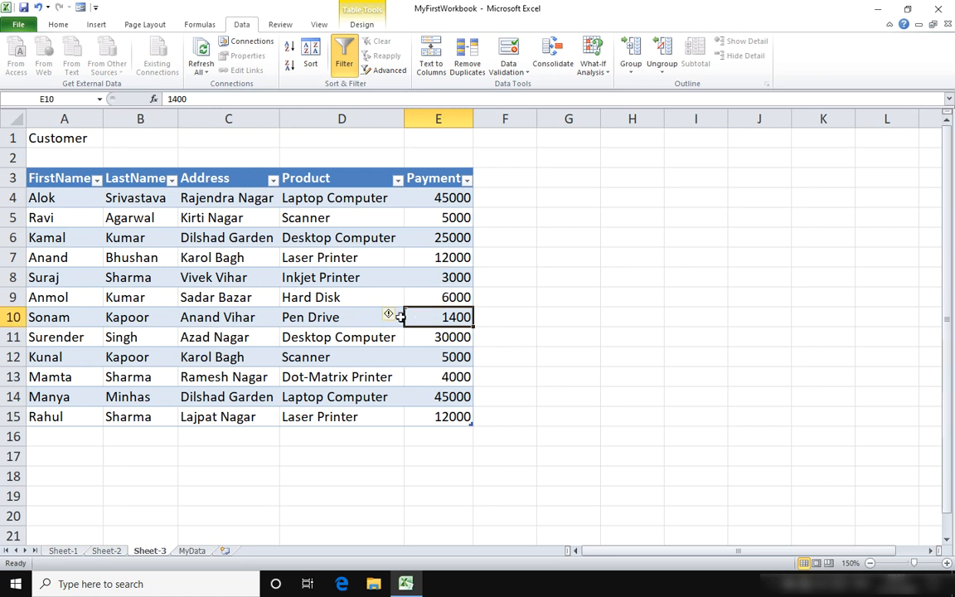
left_click(394, 319)
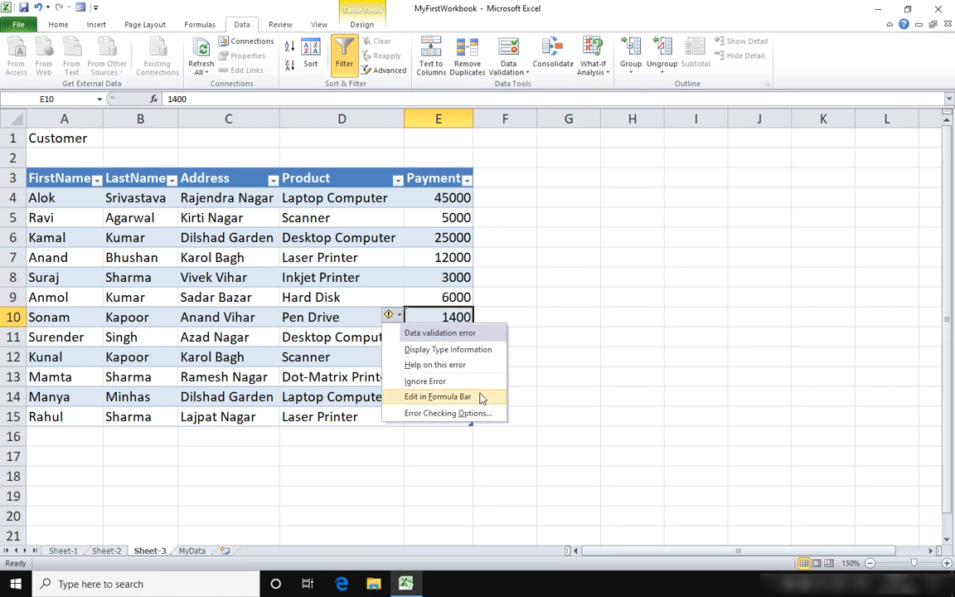
left_click(448, 316)
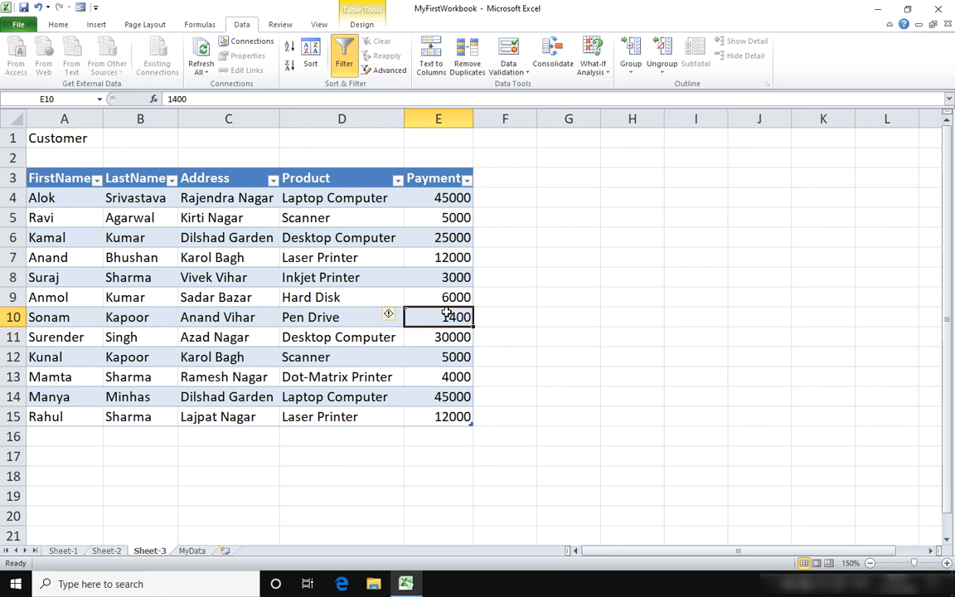
type("2000")
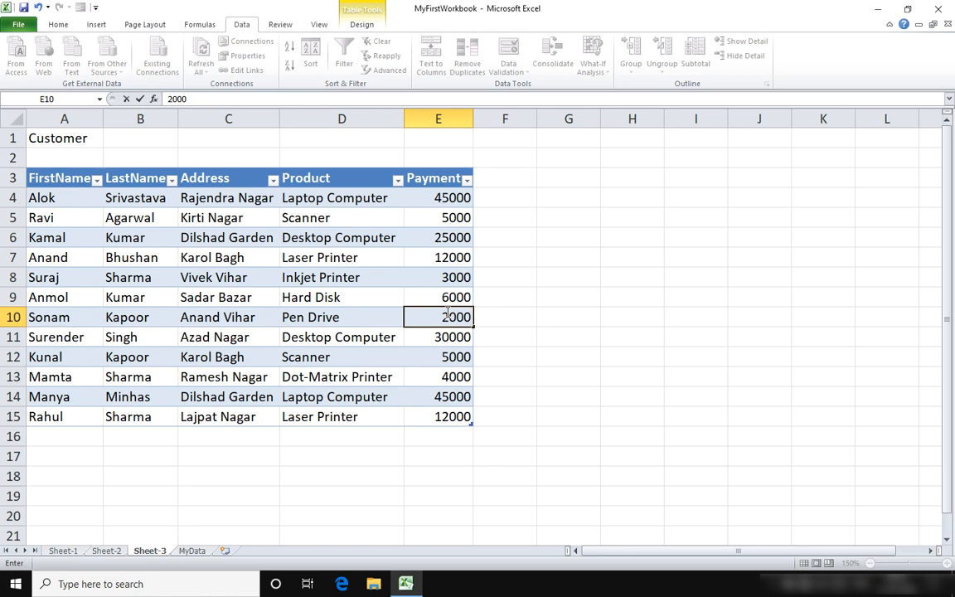
key("Return")
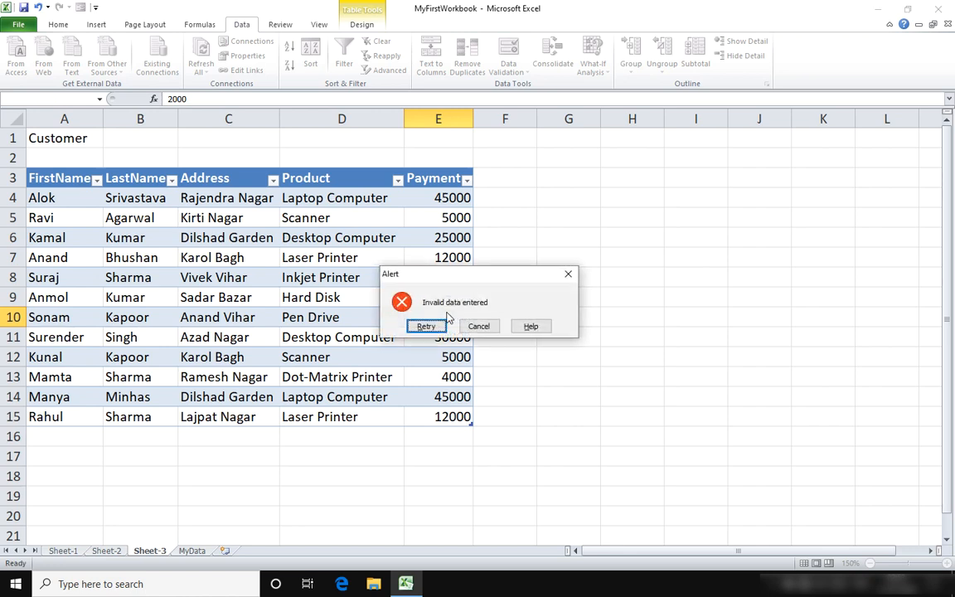
left_click_drag(486, 282, 641, 260)
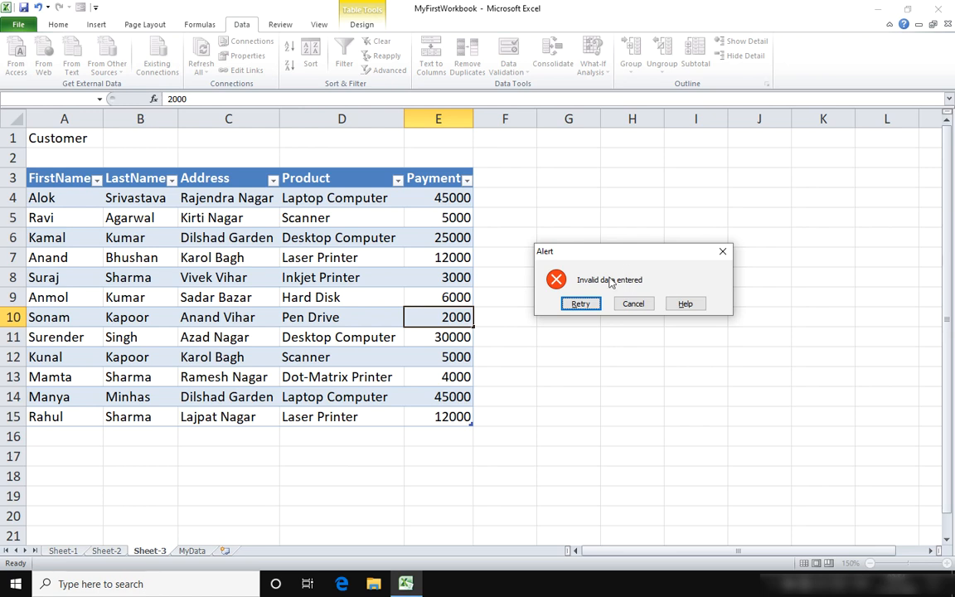
left_click(624, 303)
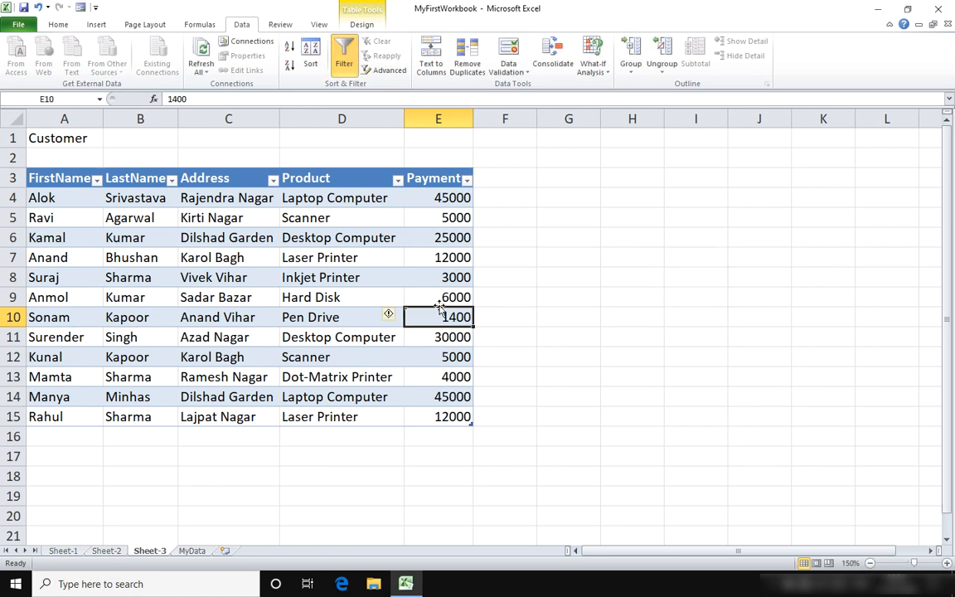
Enter a payment of 3200 in cell E10 for the Pen Drive record.
type("3")
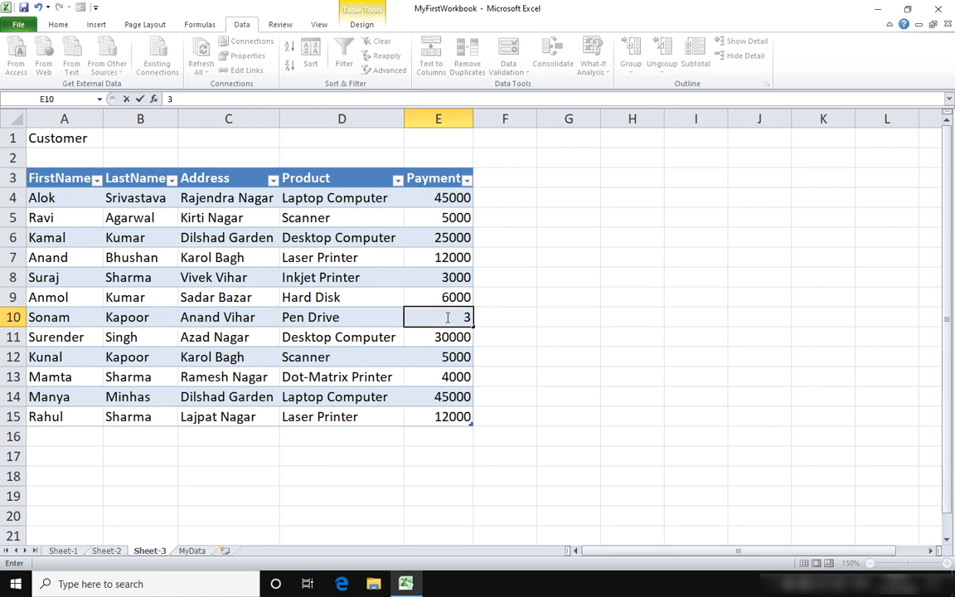
type("200")
key("Return")
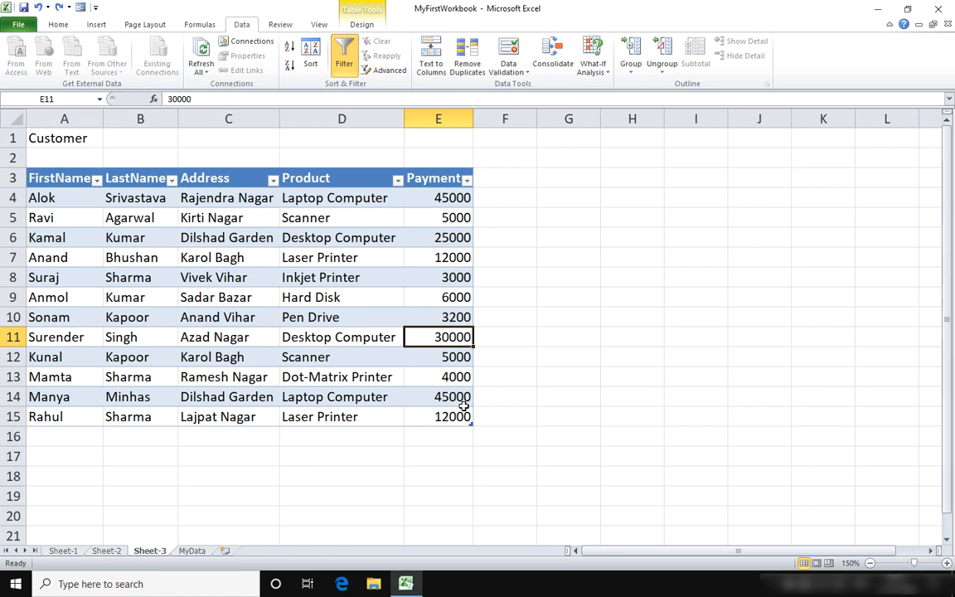
Sort the customer table by Payment from smallest to largest, and re-sort it from largest to smallest.
left_click(440, 178)
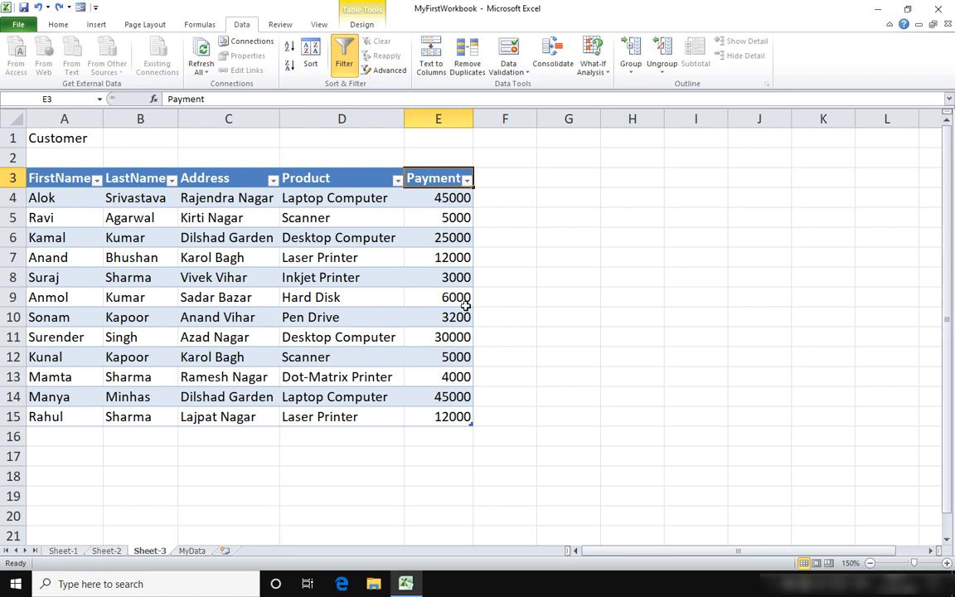
left_click(467, 181)
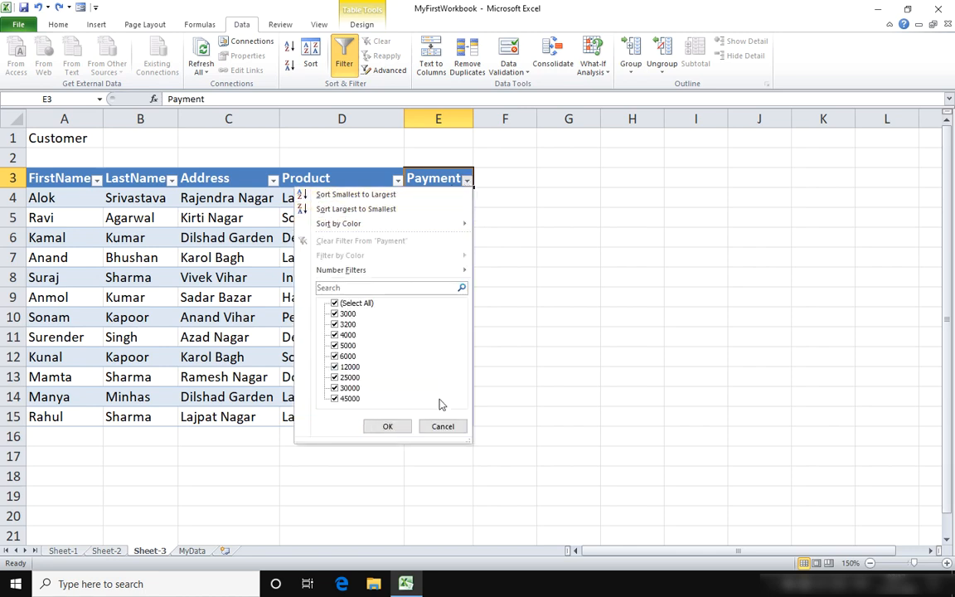
left_click(439, 427)
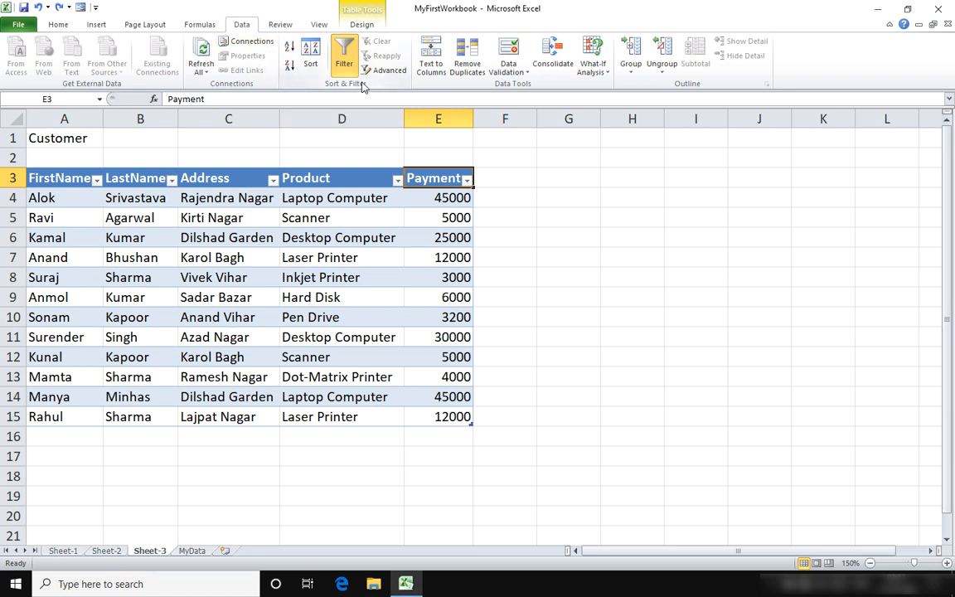
left_click(290, 50)
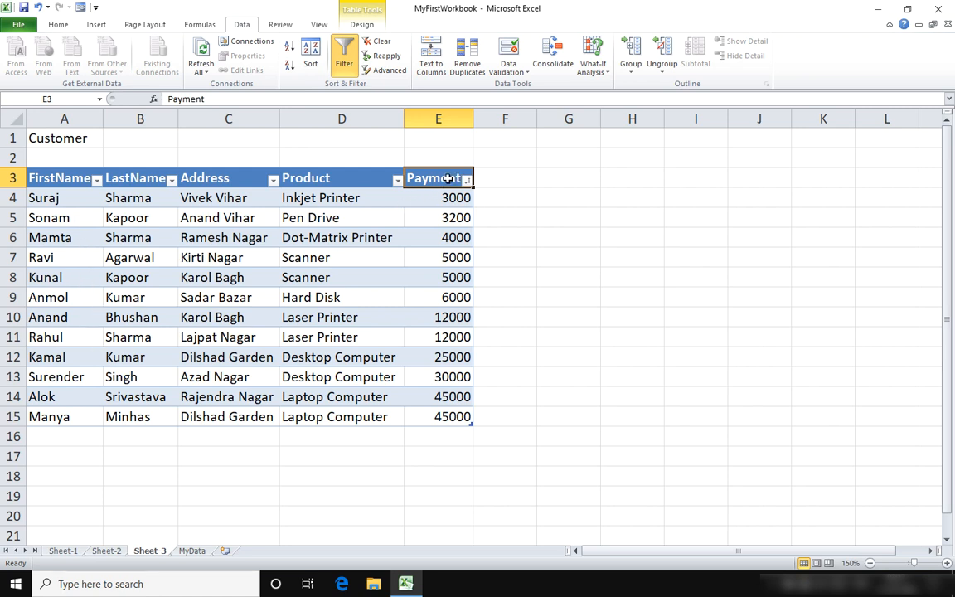
left_click(289, 67)
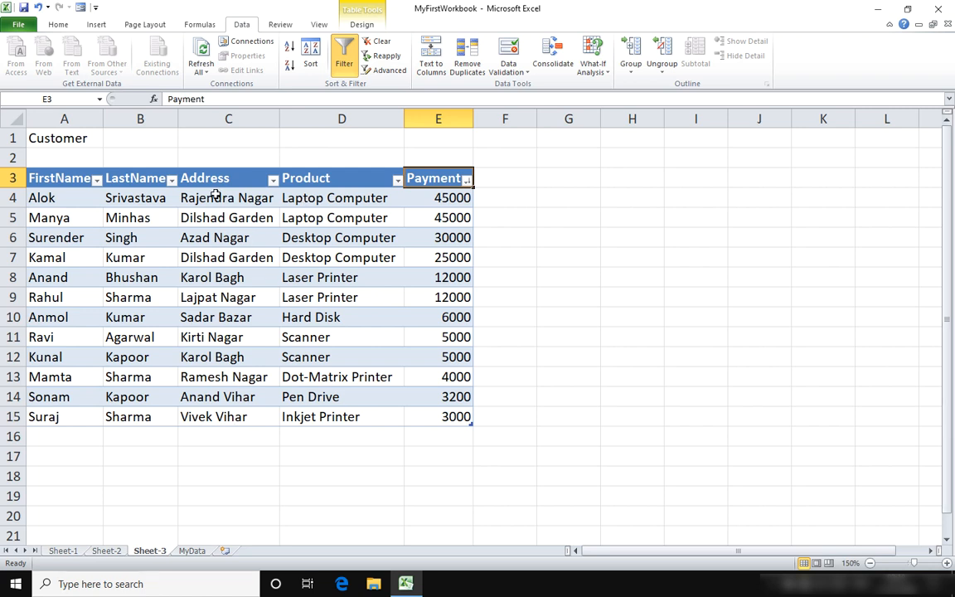
Apply a two-level sort by Payment from largest to smallest and by Address from A to Z.
left_click(311, 54)
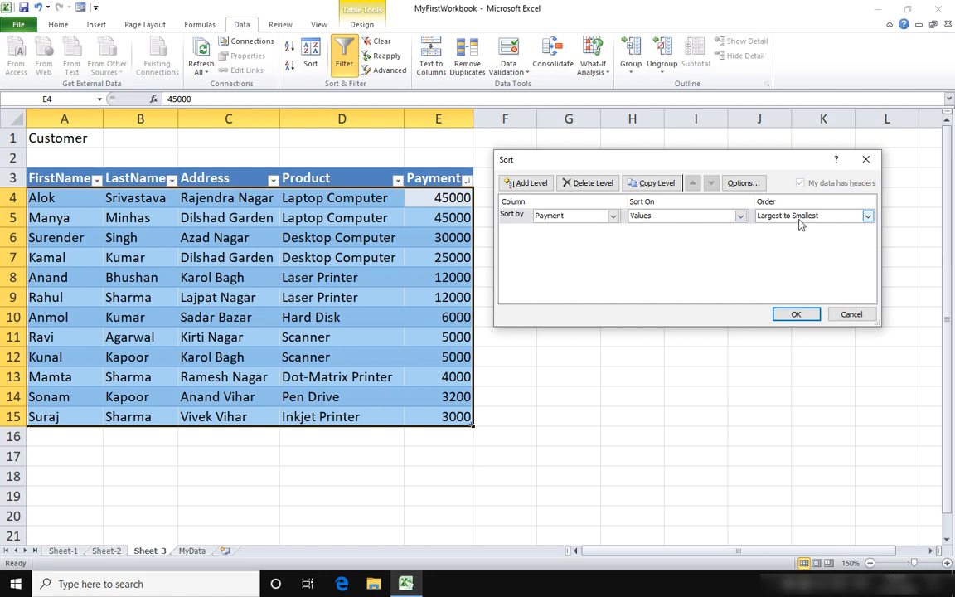
left_click(527, 185)
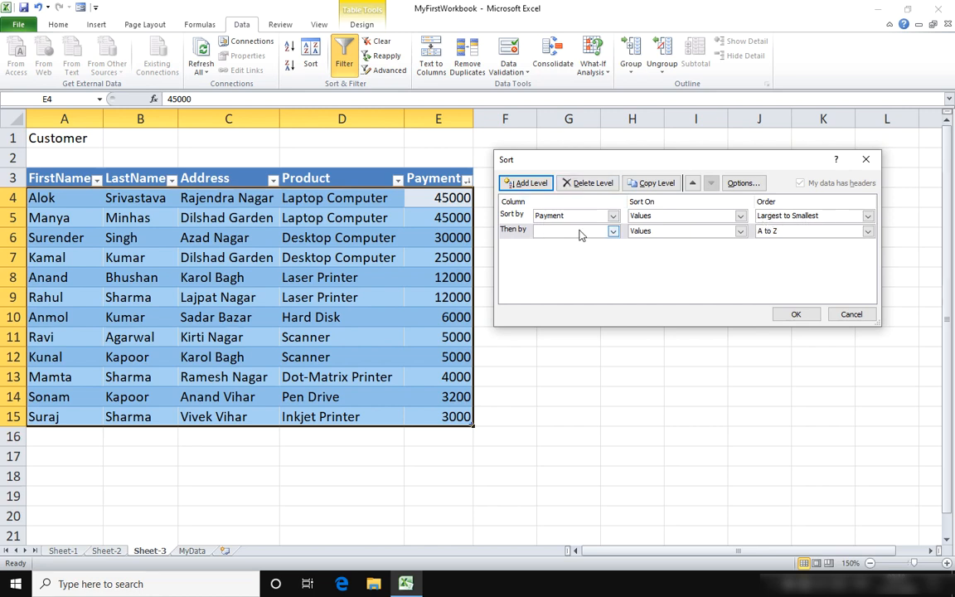
left_click(613, 232)
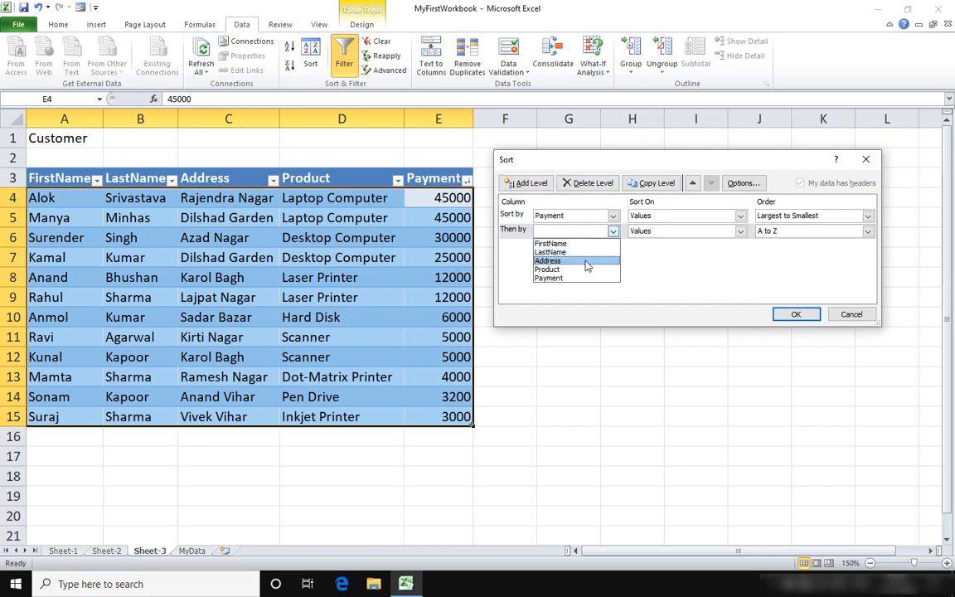
left_click(585, 260)
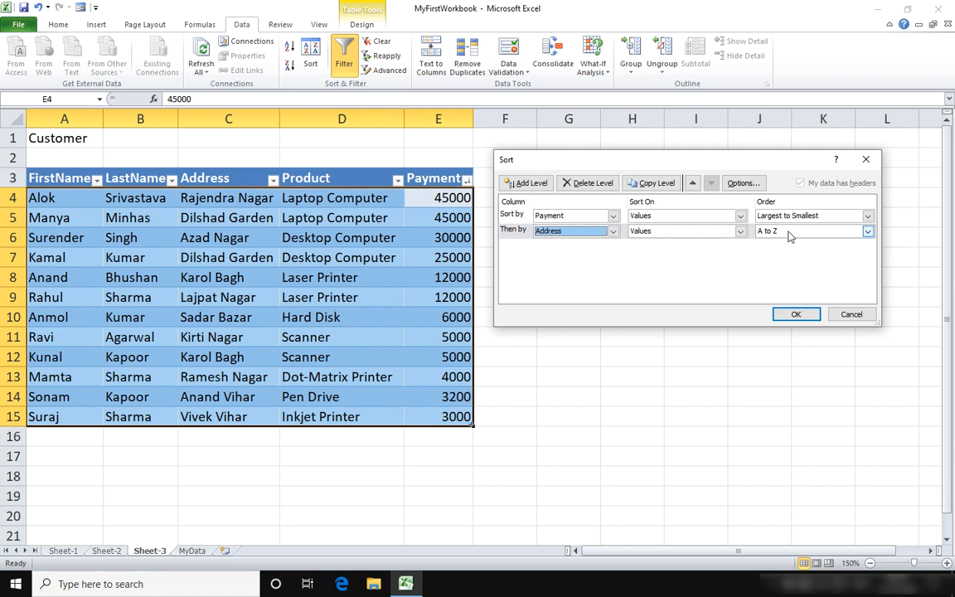
left_click(798, 315)
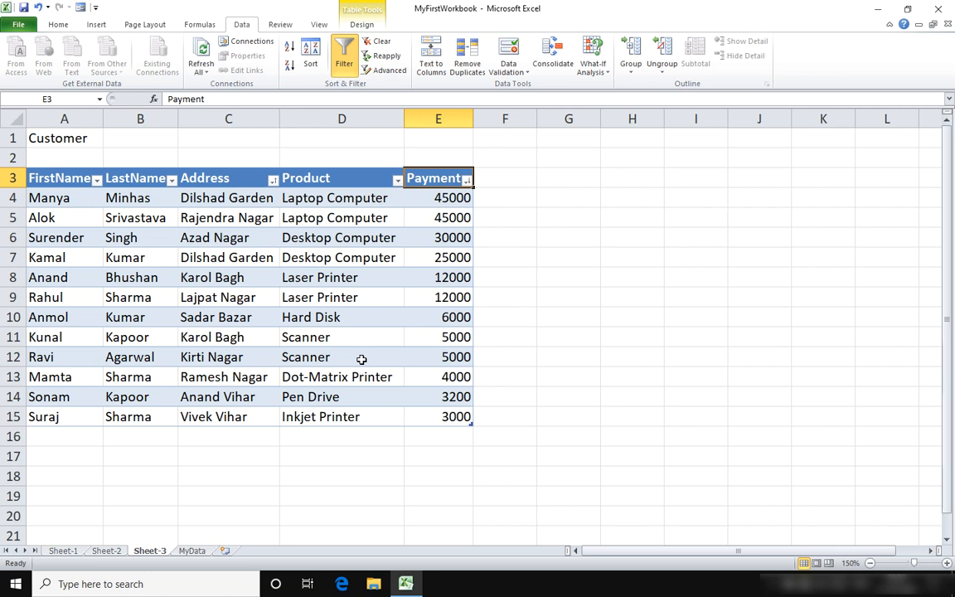
Filter the Product column to show only the Scanner records.
left_click(397, 182)
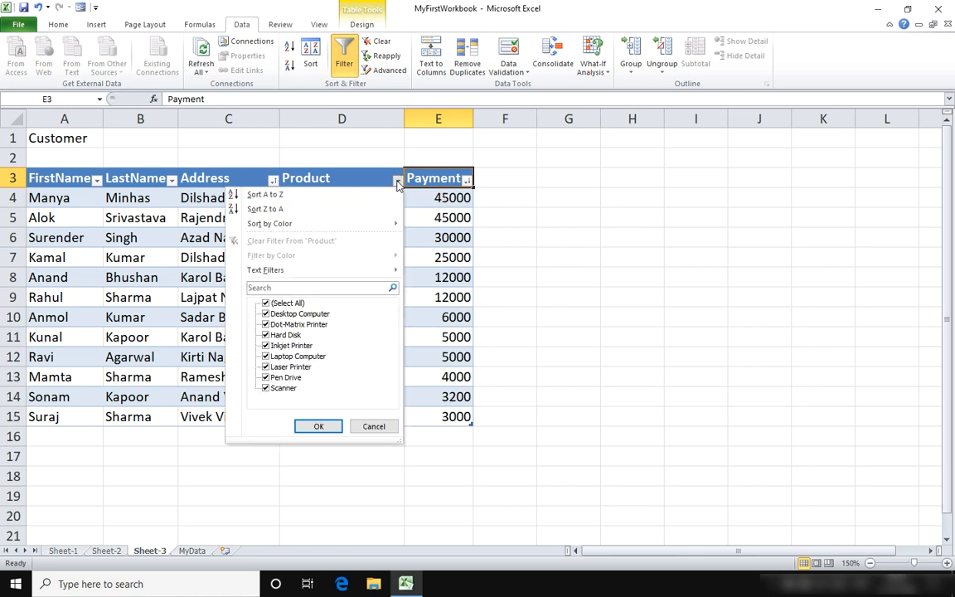
left_click(266, 304)
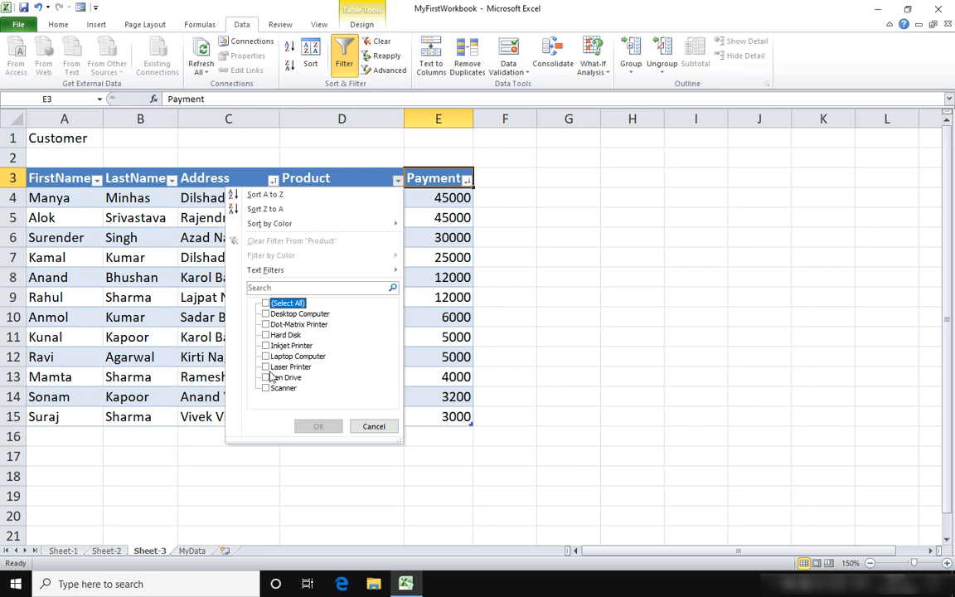
left_click(266, 388)
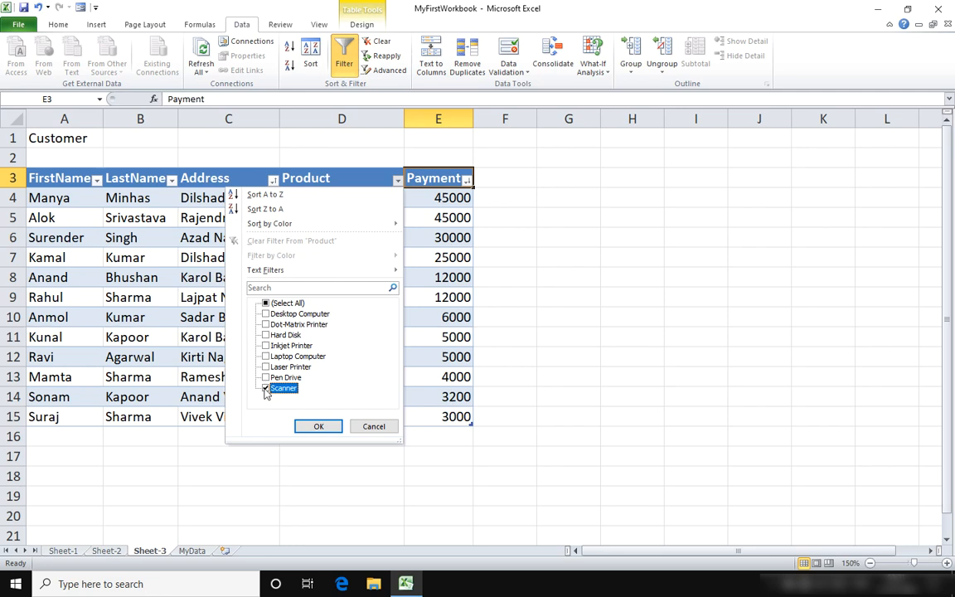
left_click(318, 427)
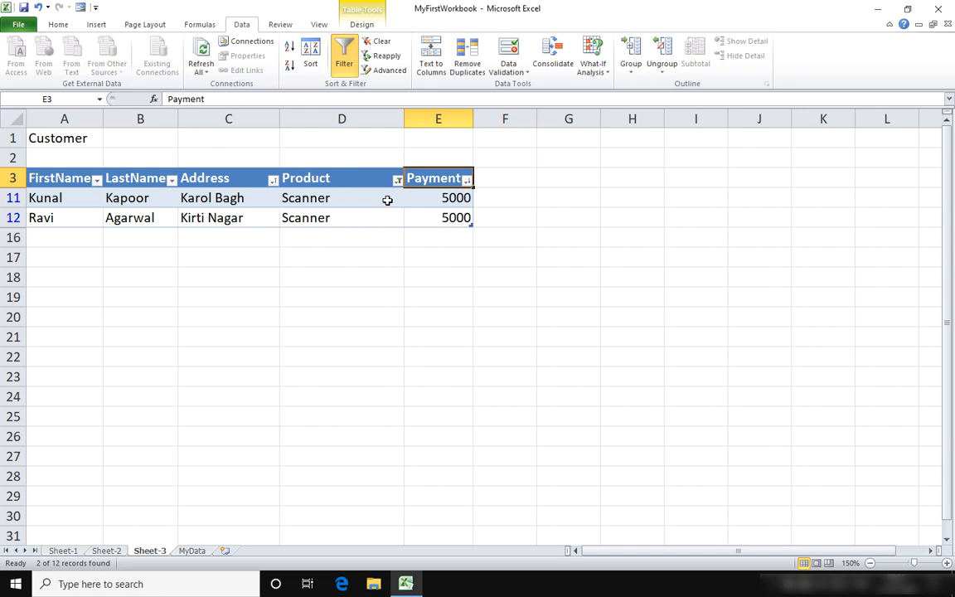
Restore all products in the Product column's filter.
mouse_move(402, 190)
left_click(398, 180)
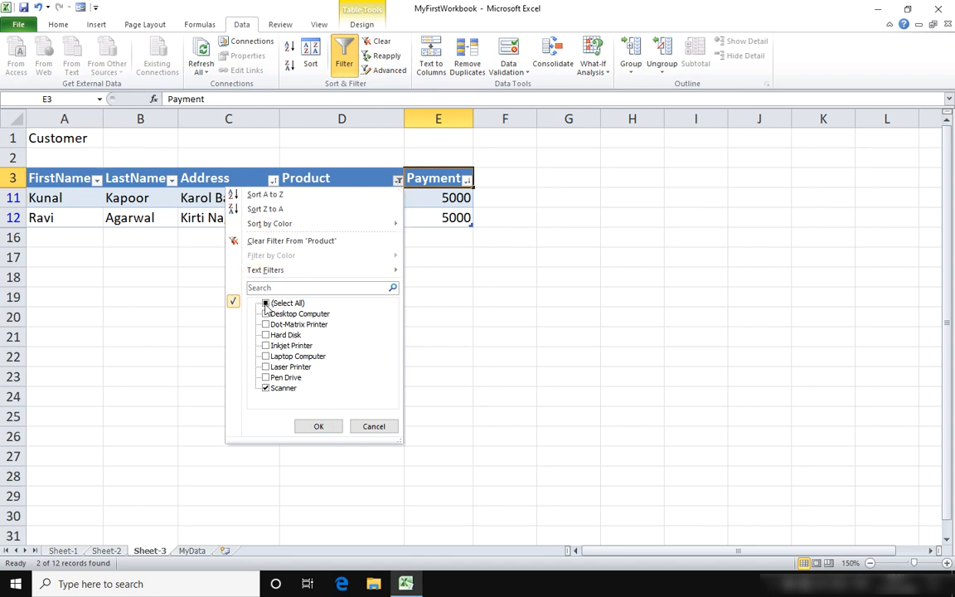
left_click(265, 304)
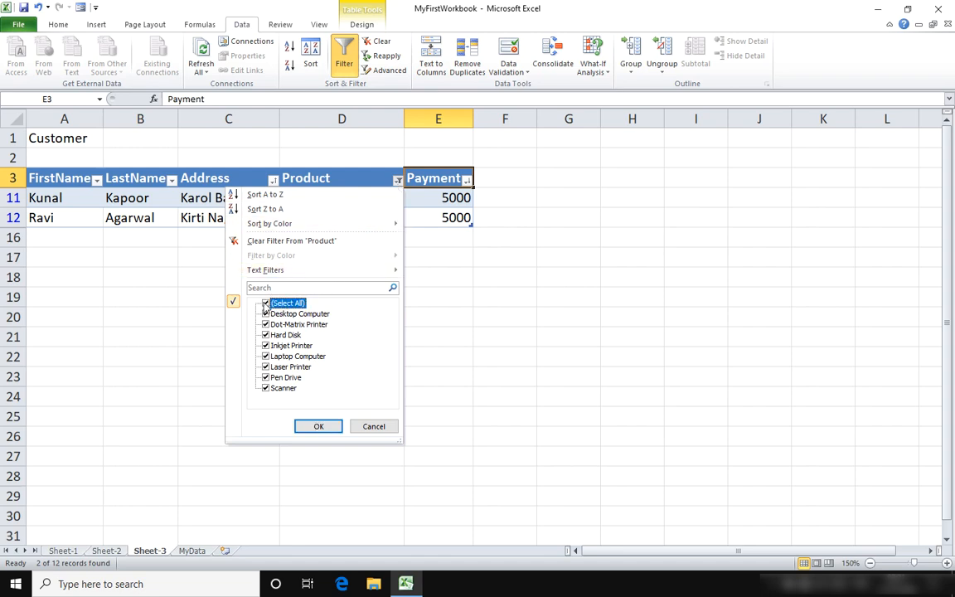
left_click(320, 427)
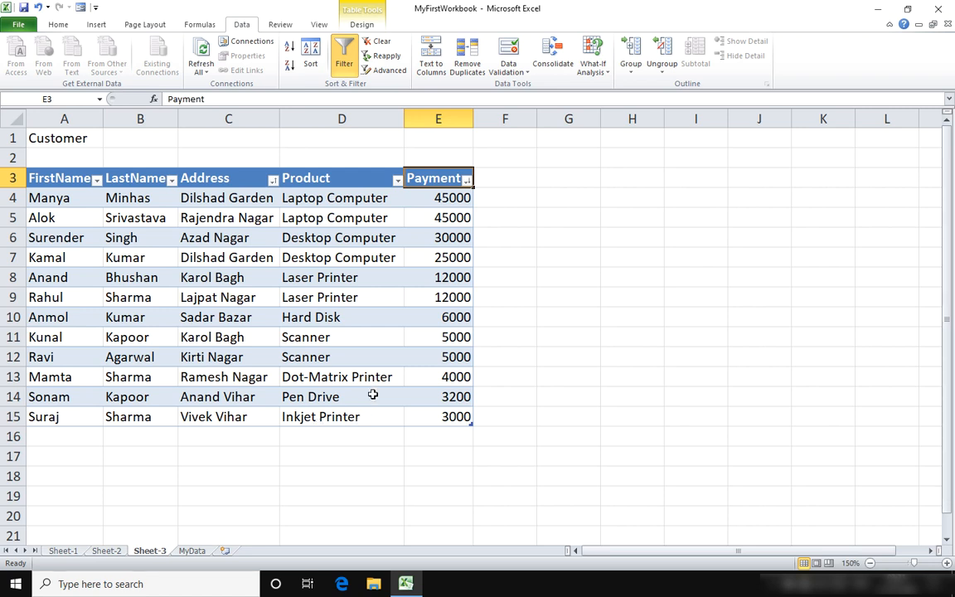
Filter the Payment column to values less than 15000, and clear that filter from the column.
left_click(467, 181)
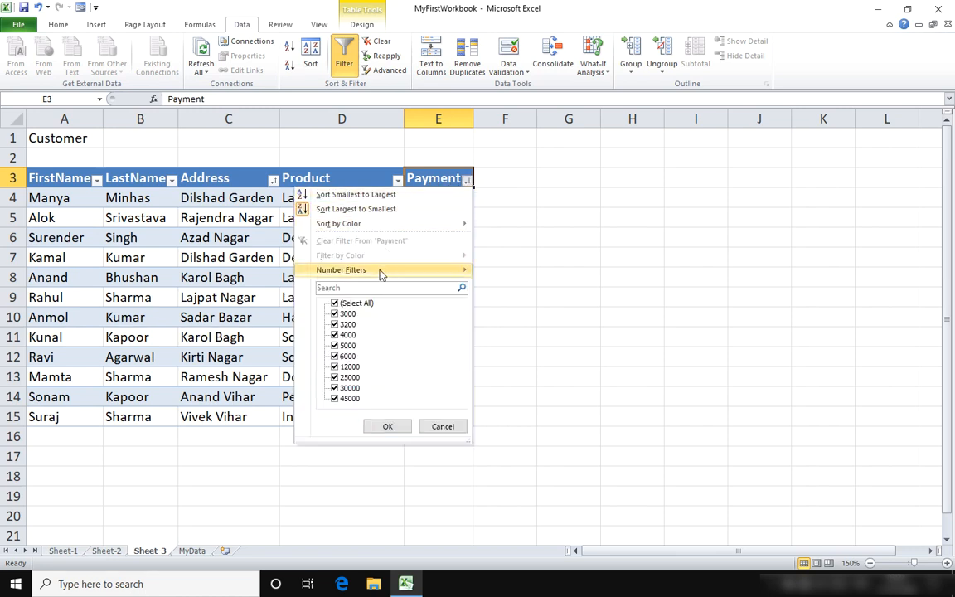
mouse_move(381, 272)
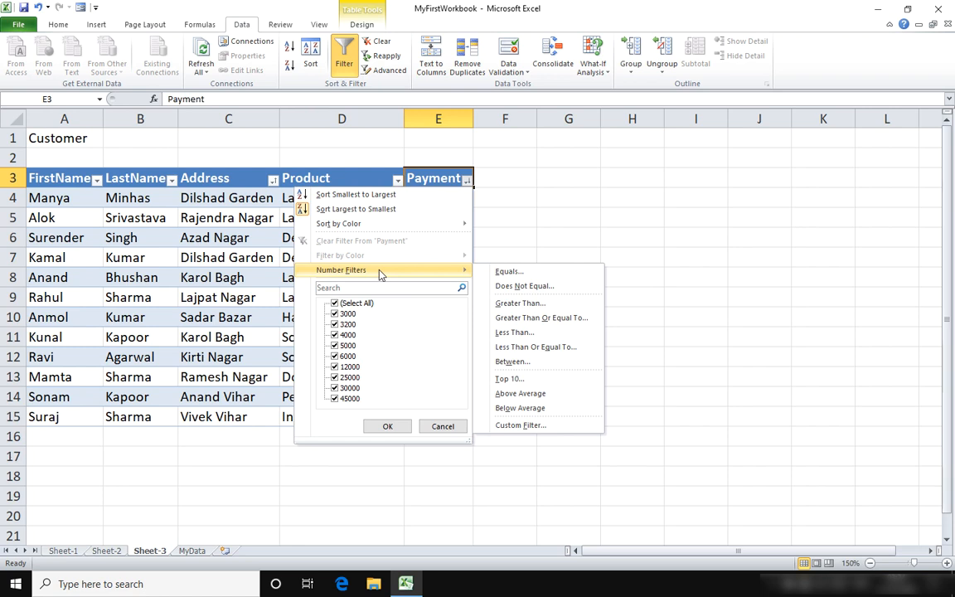
left_click(557, 336)
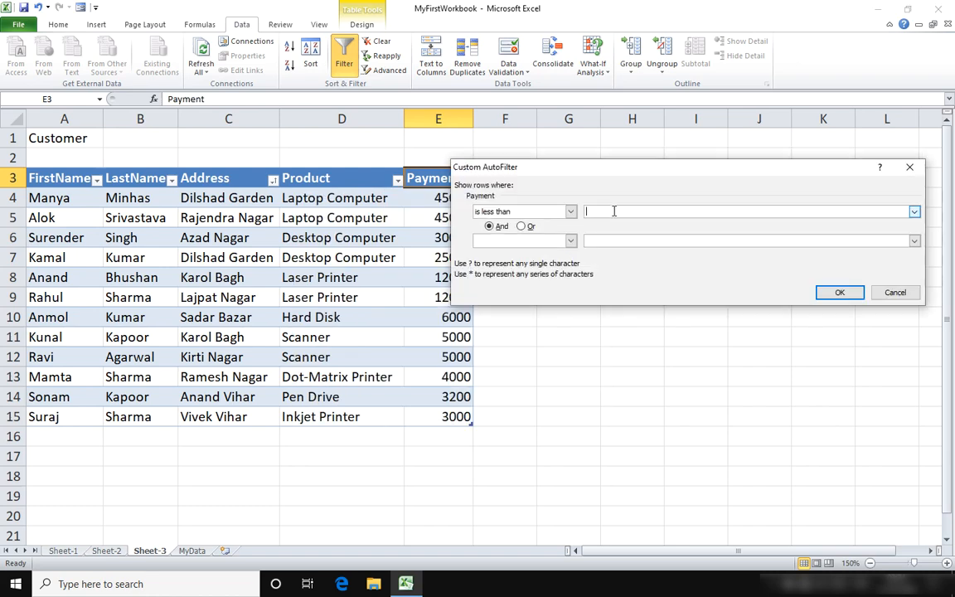
type("15000")
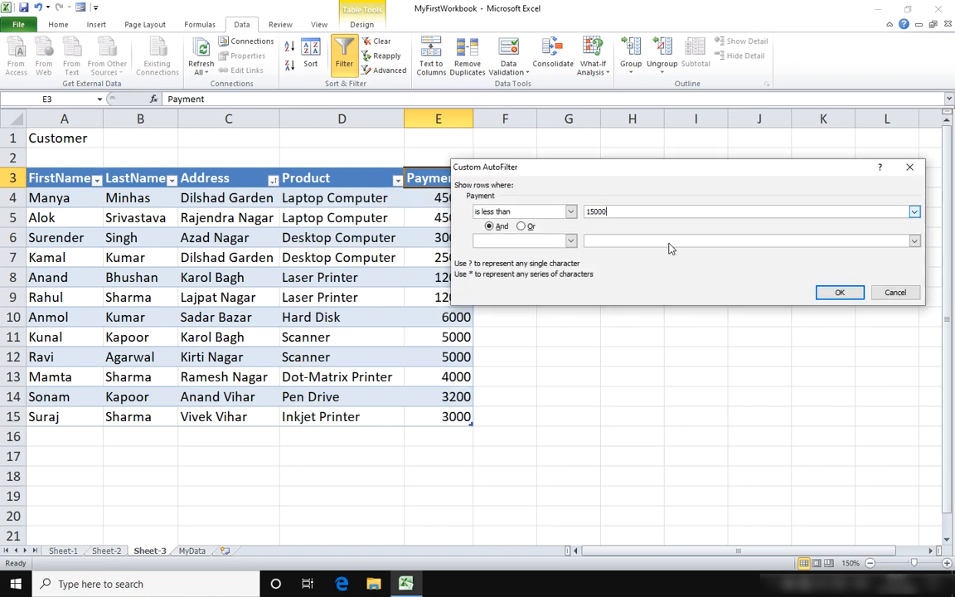
left_click(837, 292)
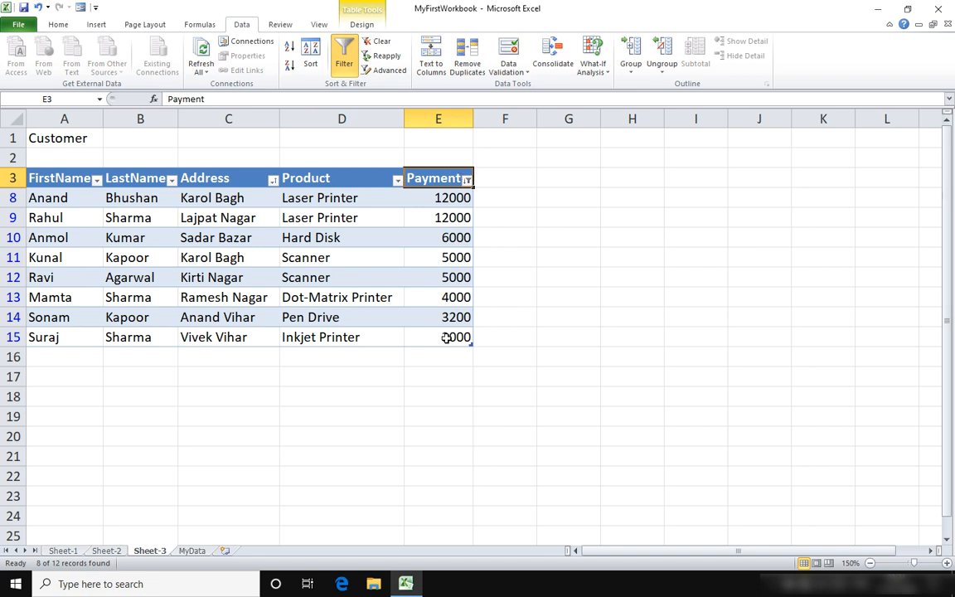
left_click(468, 180)
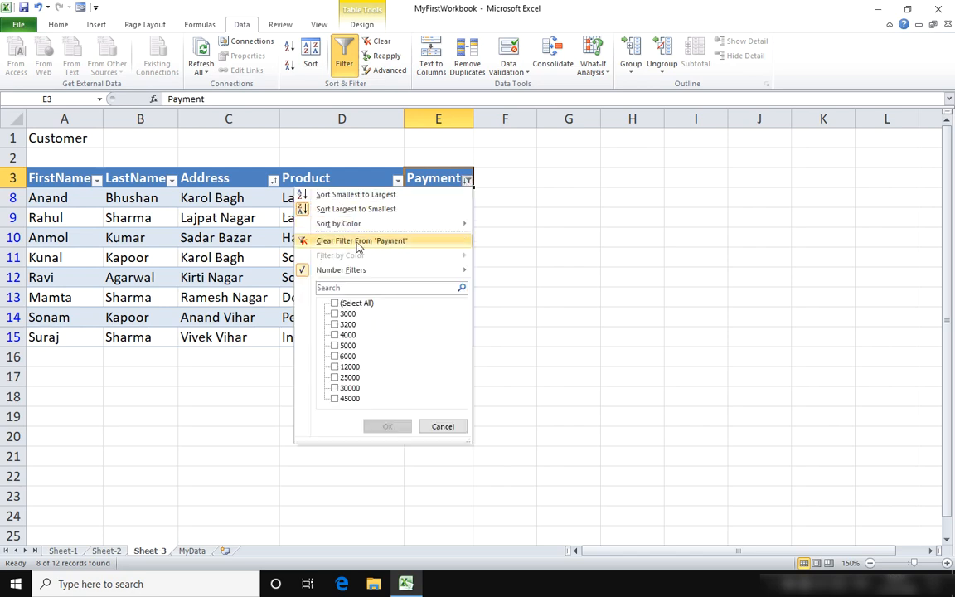
left_click(416, 245)
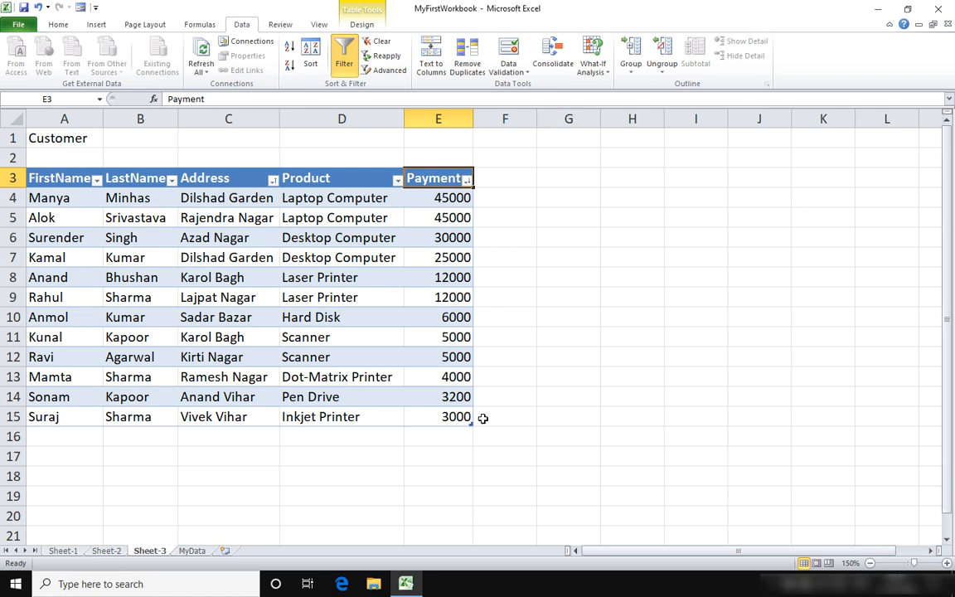
Filter the LastName column with a text filter to show only last names beginning with S.
left_click(171, 181)
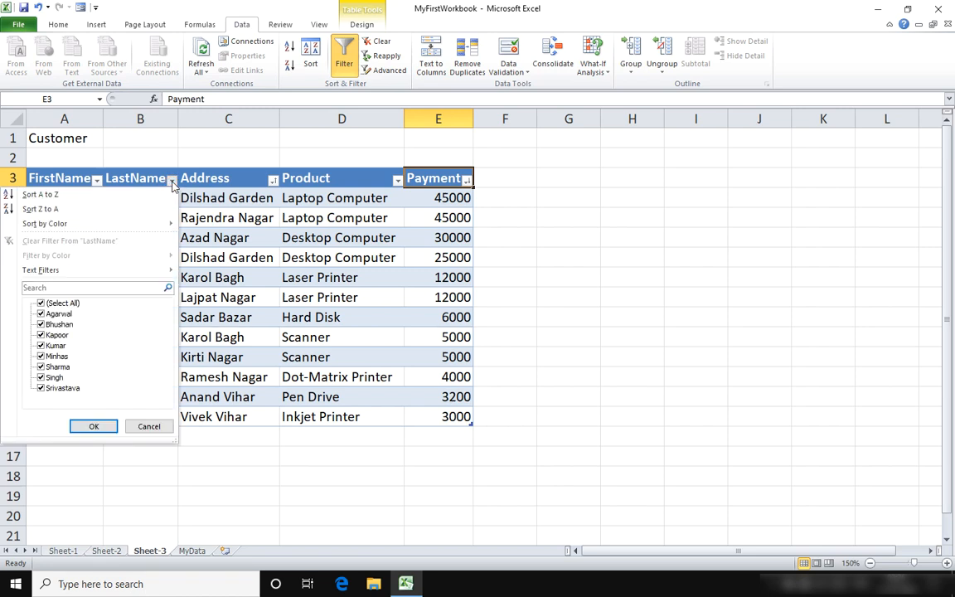
mouse_move(169, 274)
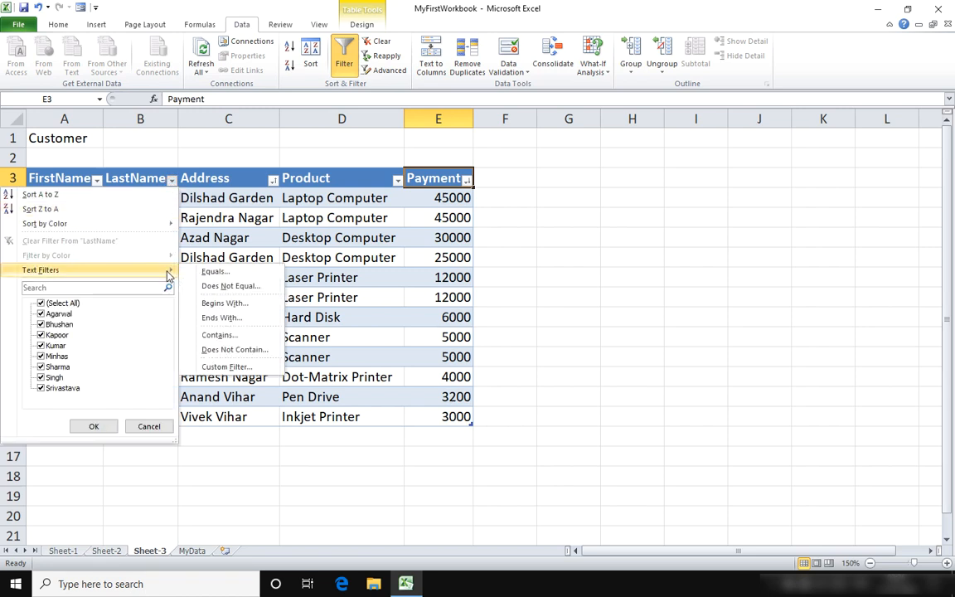
left_click(248, 305)
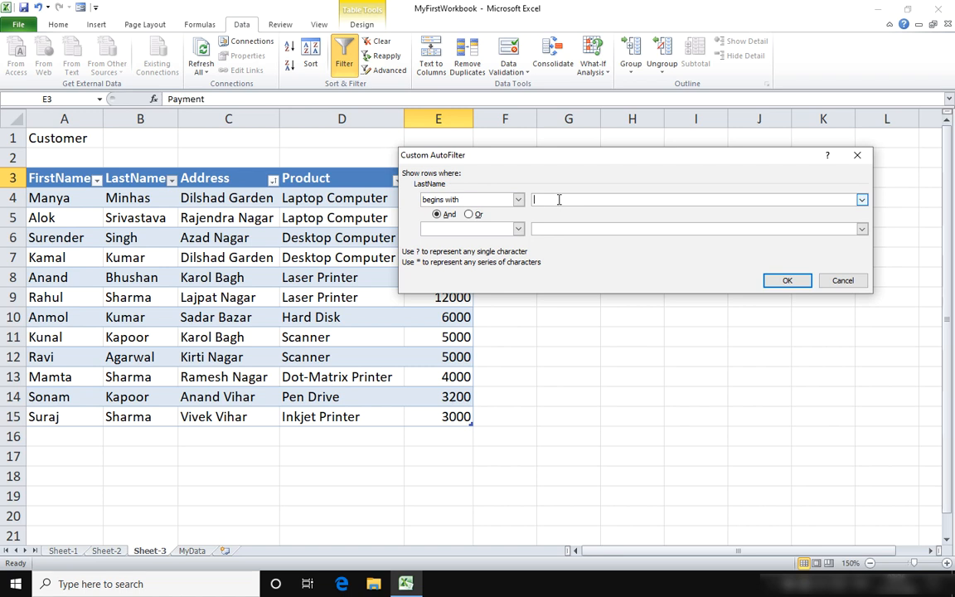
type("S")
left_click(783, 280)
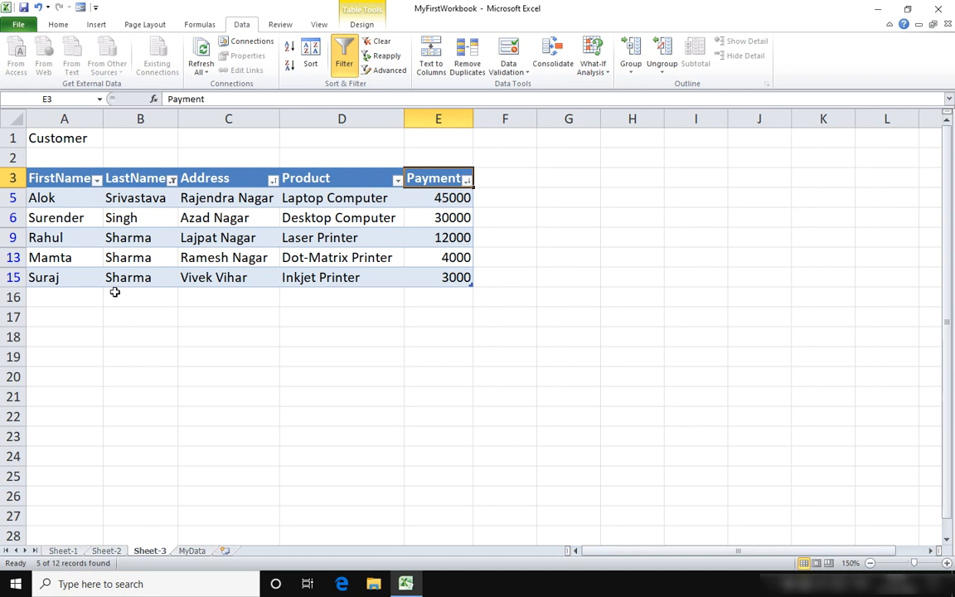
Additionally filter the Payment column to values less than 15000, and clear all filters from the customer table.
left_click(467, 181)
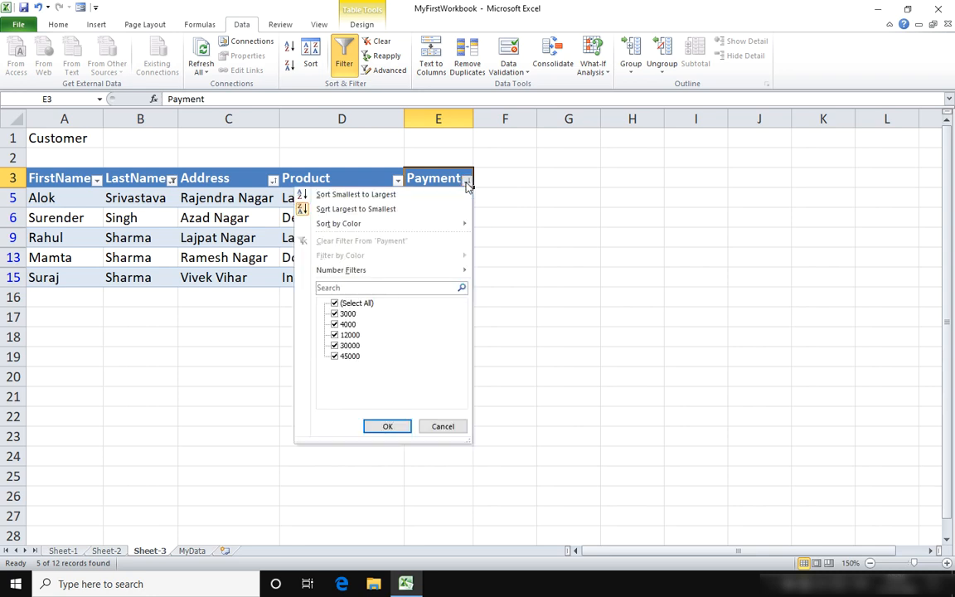
mouse_move(437, 270)
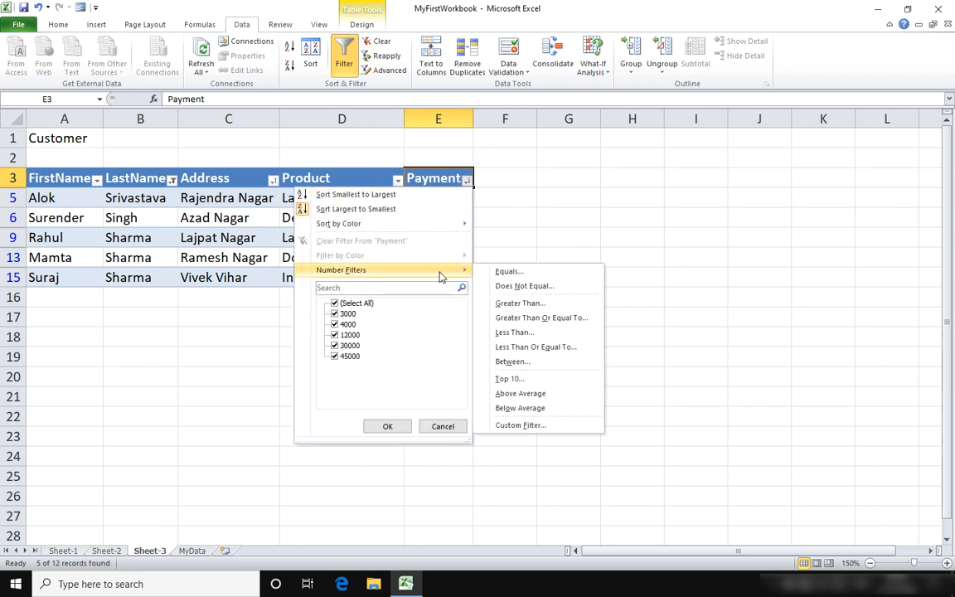
left_click(548, 333)
type("1")
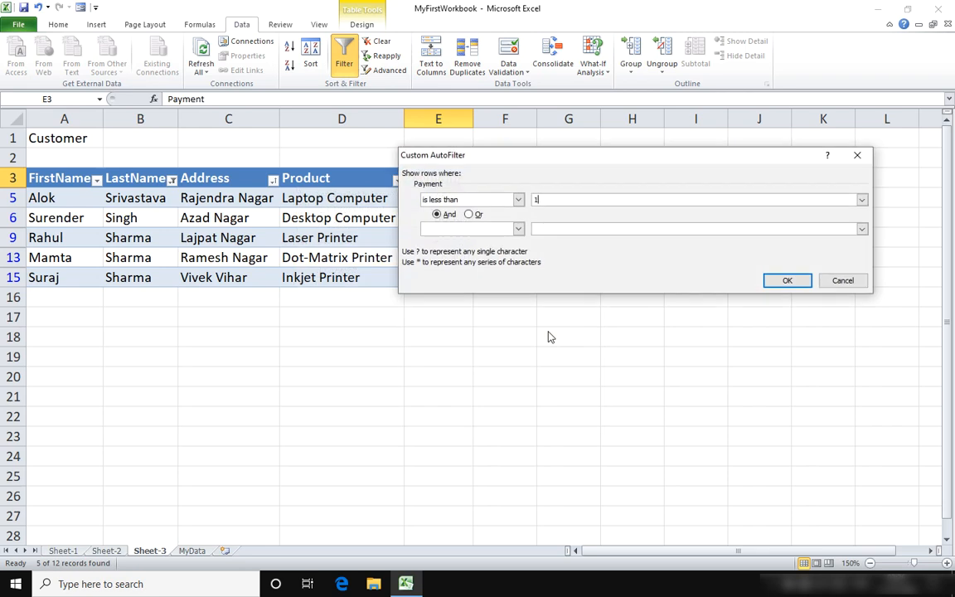
type("5000")
left_click(787, 281)
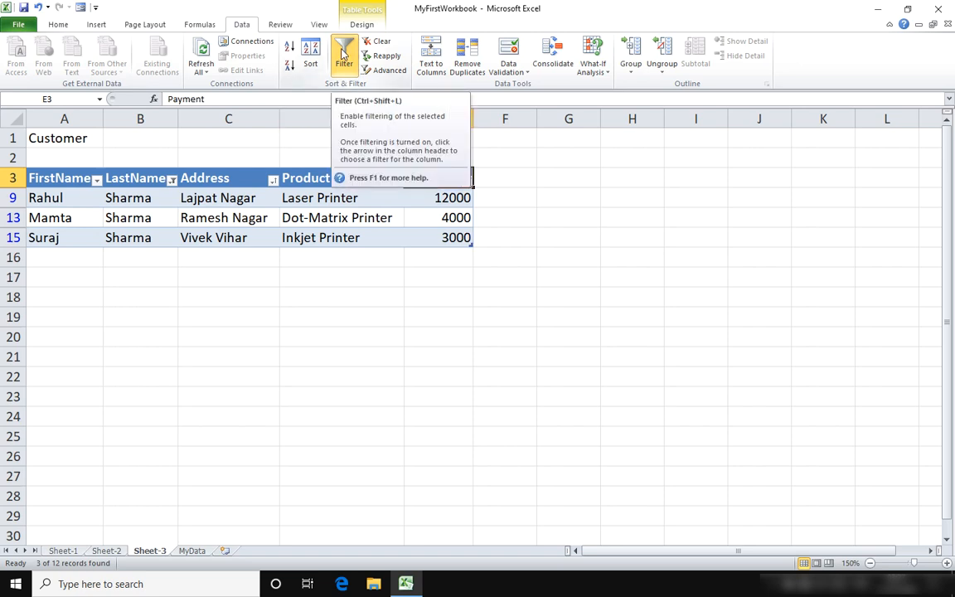
left_click(375, 41)
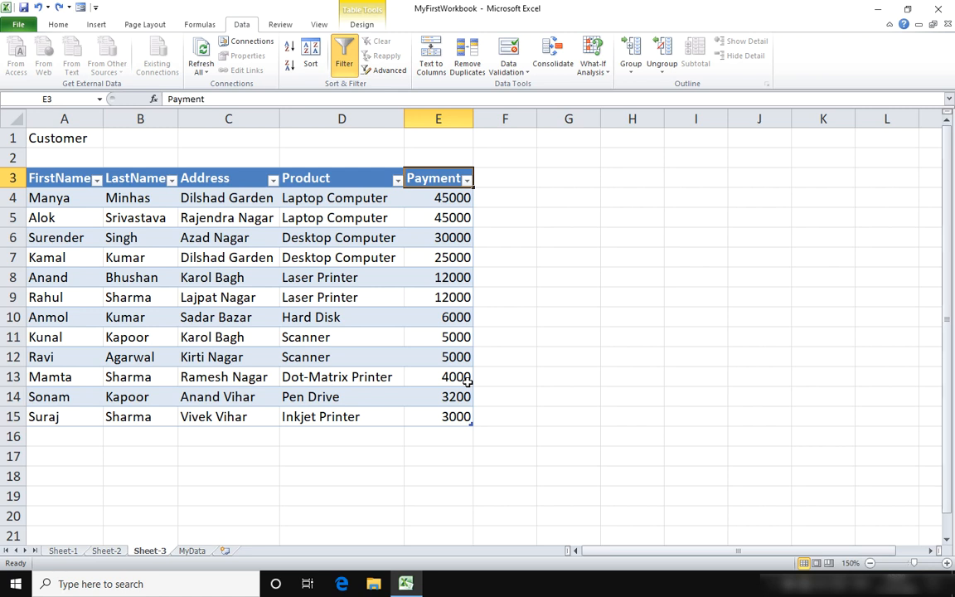
Convert the customer table to a normal range, and start closing the workbook.
left_click(363, 27)
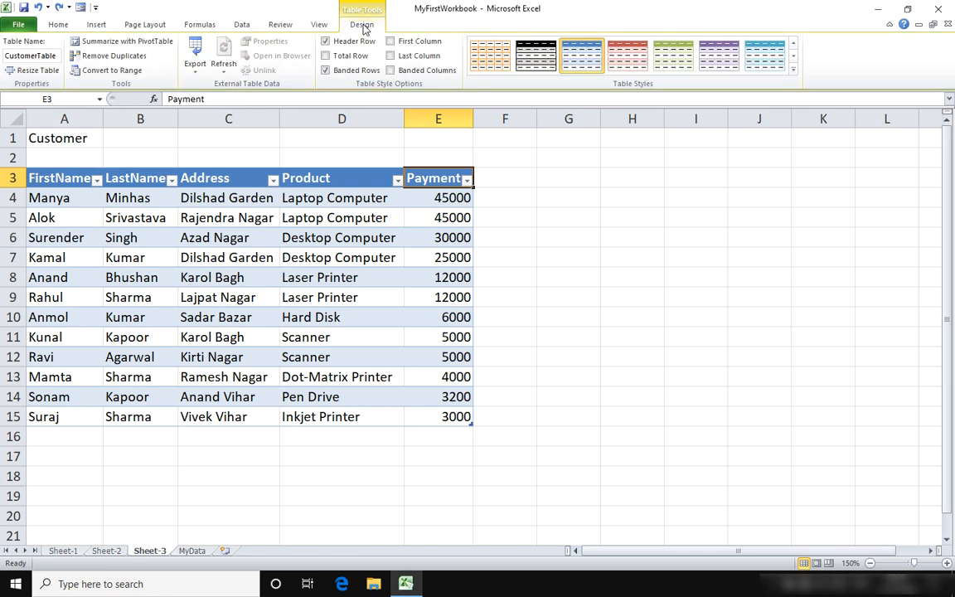
left_click(115, 74)
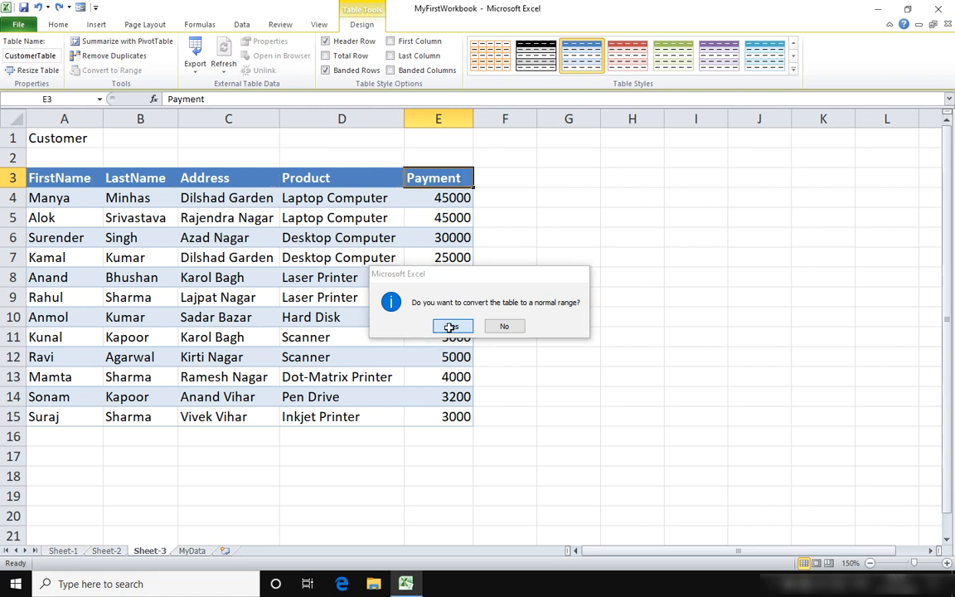
left_click(453, 326)
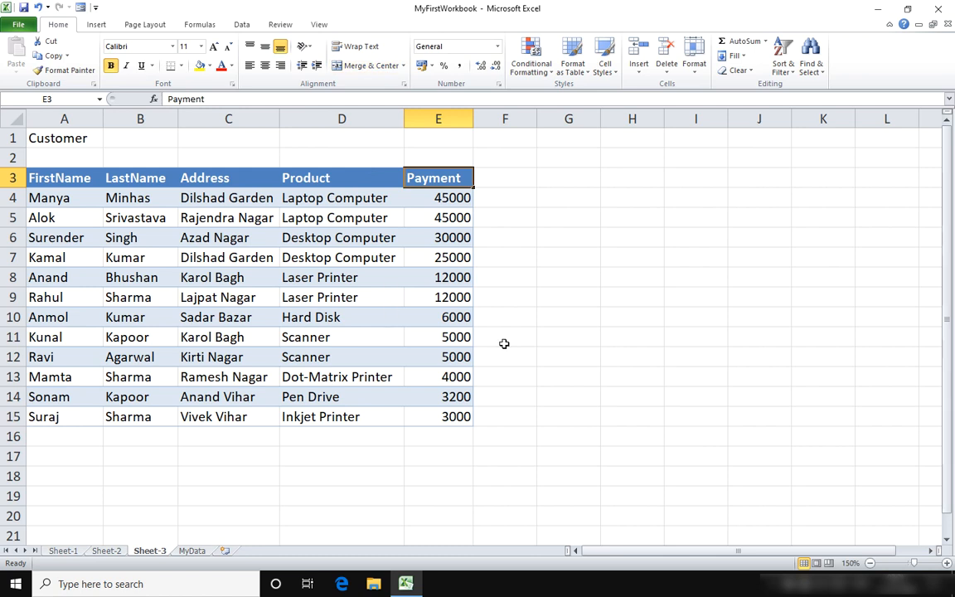
left_click(941, 12)
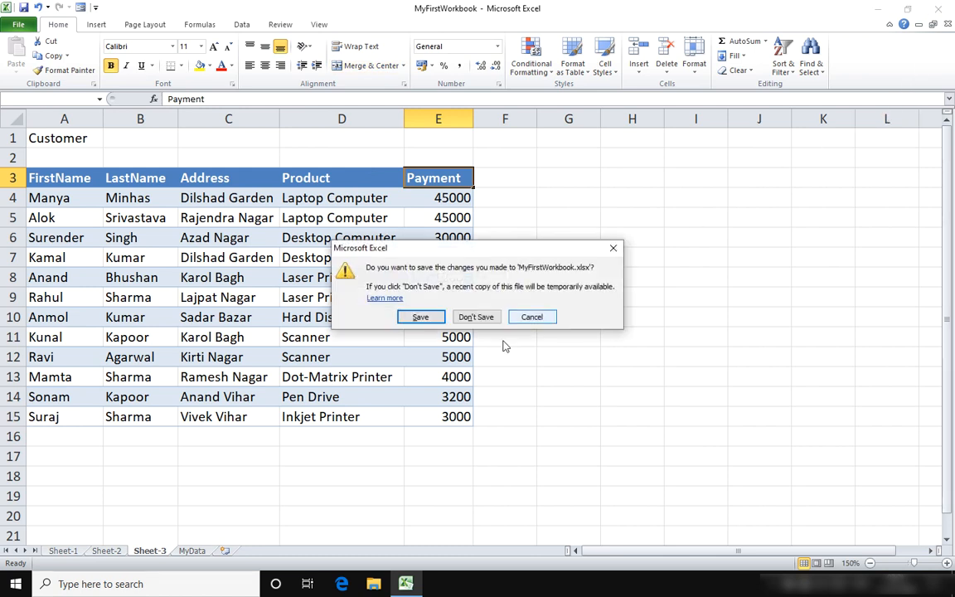